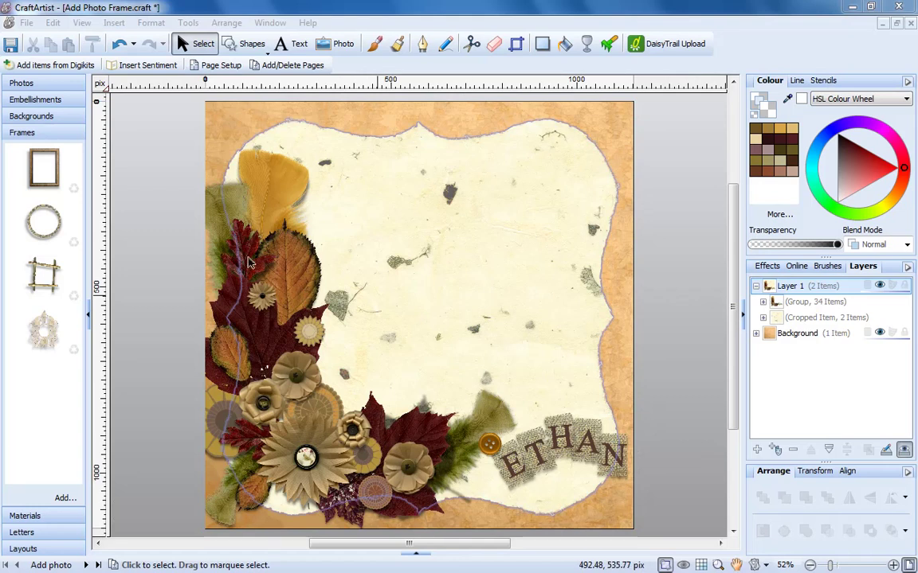
Step: Add a wooden photo frame, shrink it, nudge it up and tilt it about 11°
left_click_drag(43, 168, 455, 335)
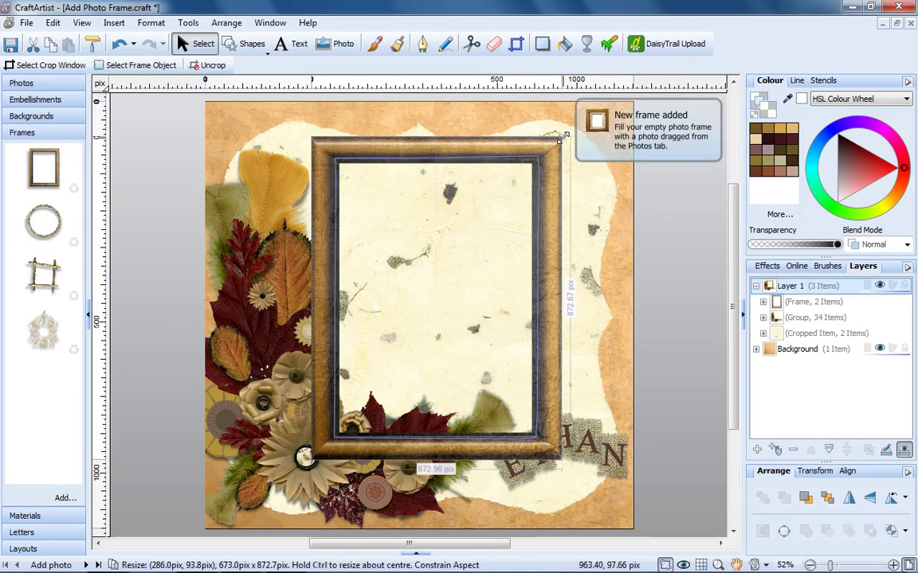
left_click_drag(560, 138, 523, 183)
left_click_drag(515, 231, 513, 205)
left_click_drag(415, 129, 383, 131)
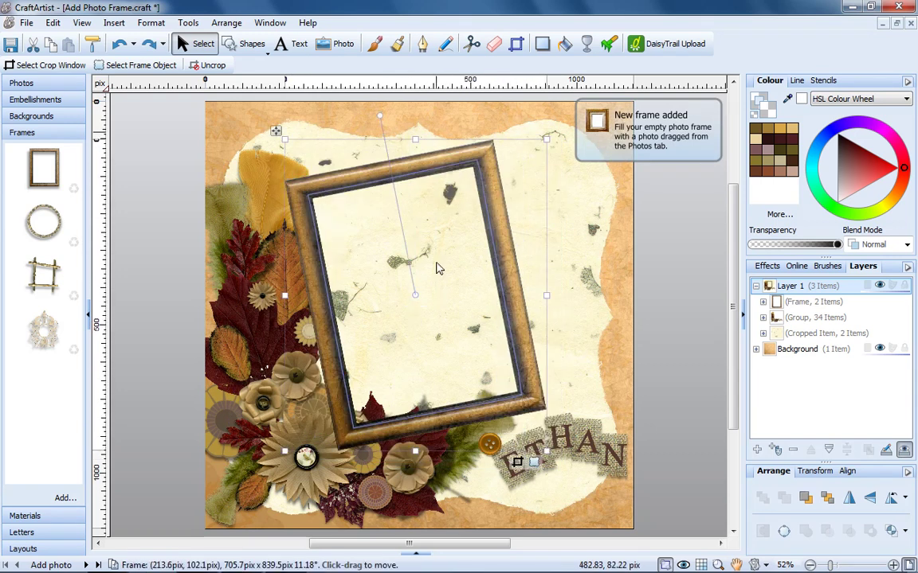
Step: Fill the frame with the baby photo, send it behind the flowers and start cropping
left_click(37, 84)
left_click_drag(43, 120, 400, 301)
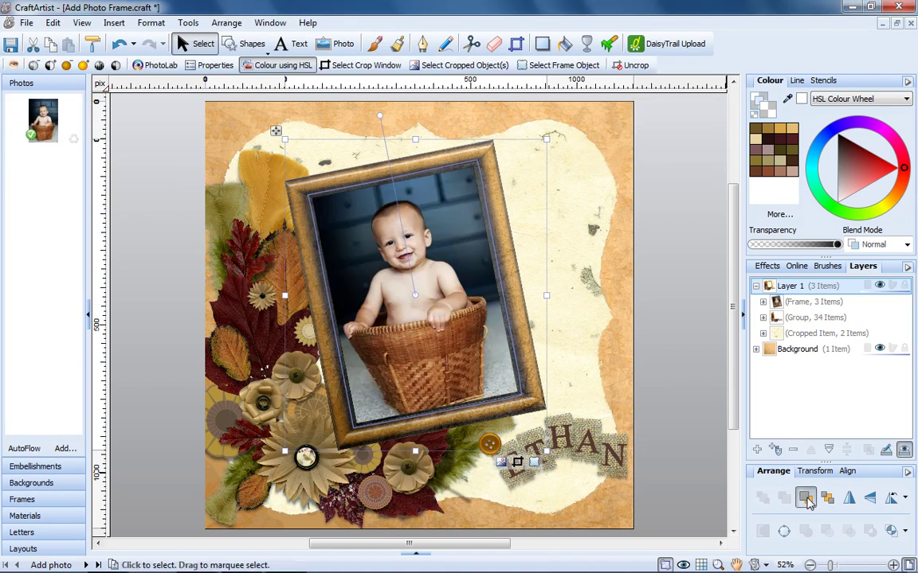
left_click(807, 500)
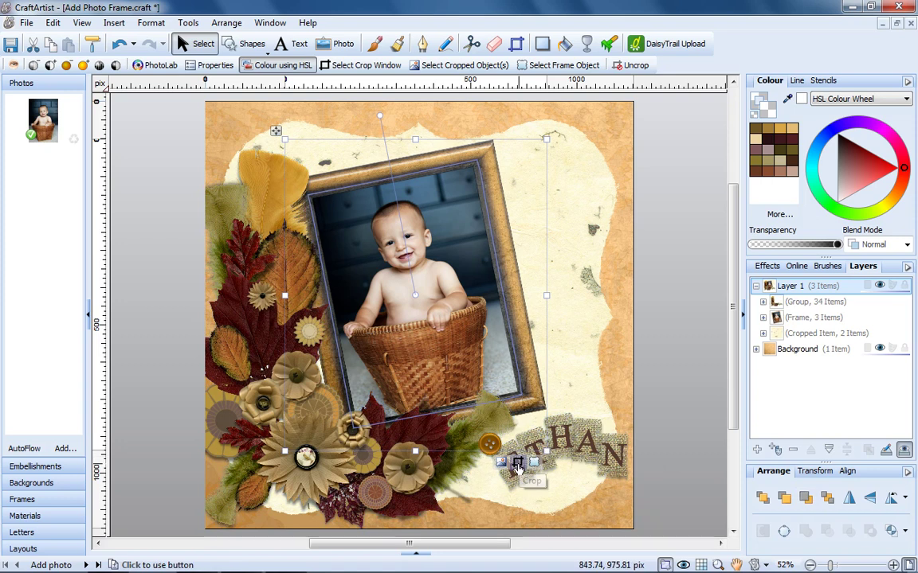
left_click(517, 464)
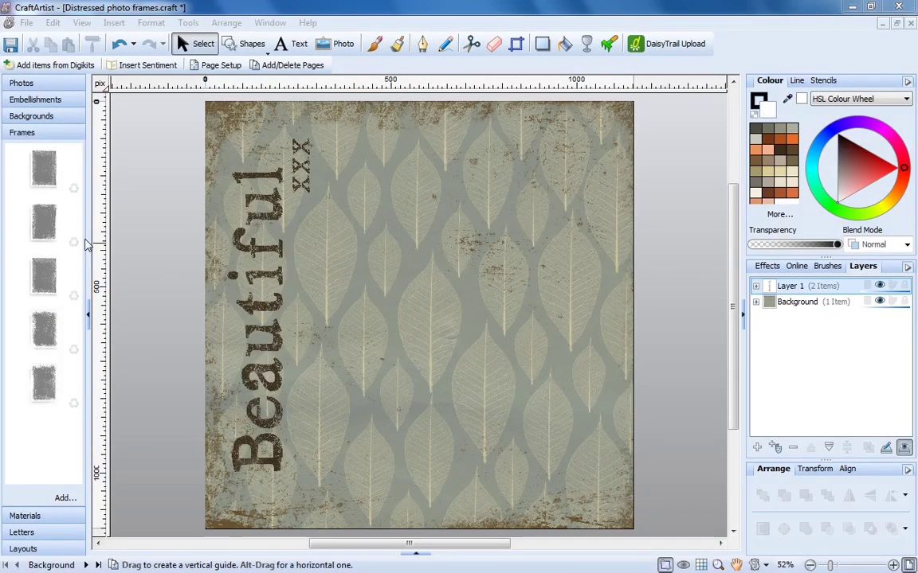
Step: Add a grey distressed frame sized 767 x 1074, shift it right, and fill it with the toddler photo
left_click_drag(57, 237, 440, 274)
left_click_drag(485, 363, 686, 510)
mouse_move(477, 384)
left_mouse_down()
mouse_move(497, 388)
mouse_move(480, 388)
left_mouse_up()
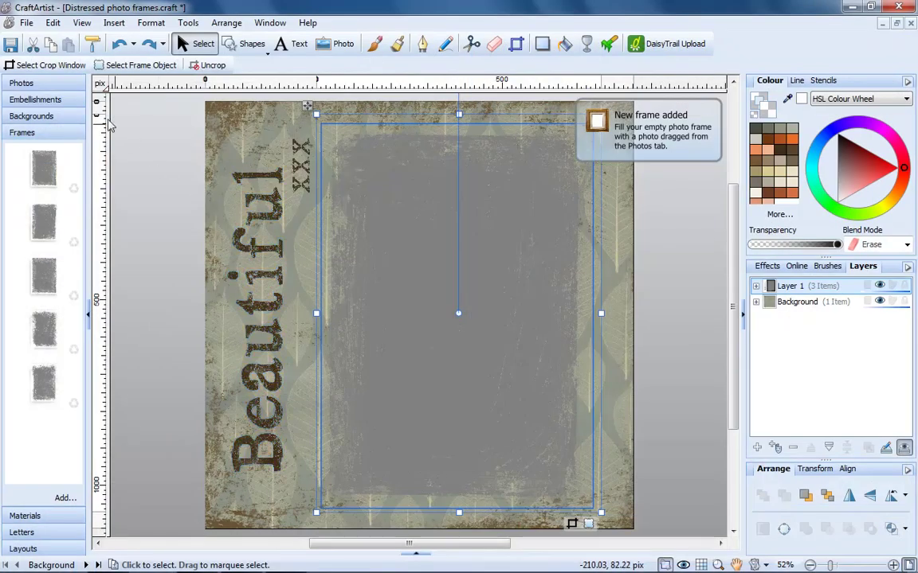
left_click(55, 83)
left_click_drag(41, 119, 371, 248)
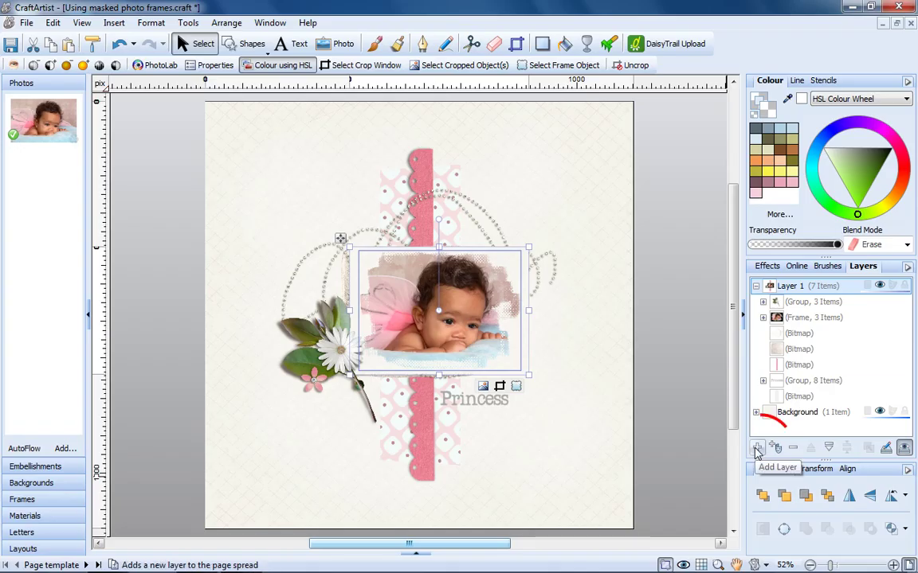
Step: Add Layer 2, then move the baby photo frame from Layer 1 onto it
left_click(758, 450)
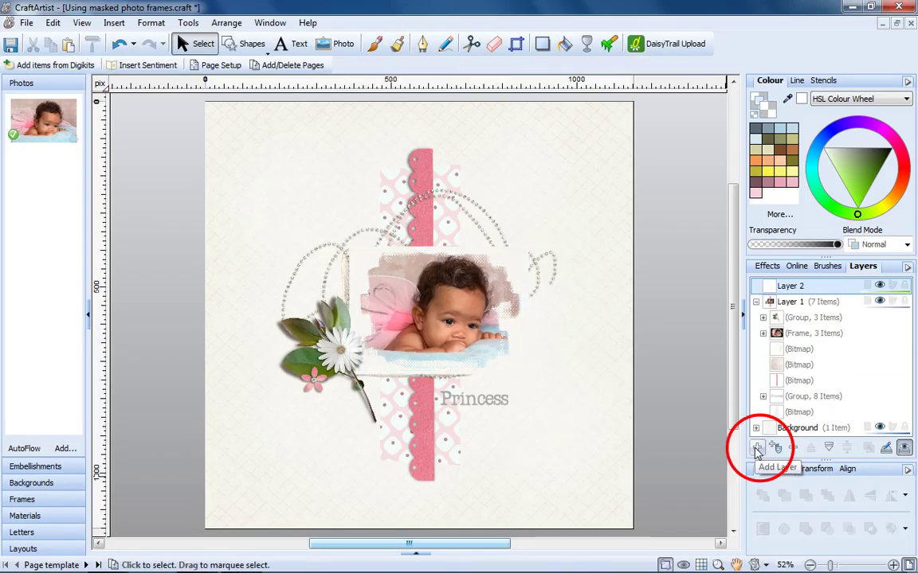
left_click(770, 301)
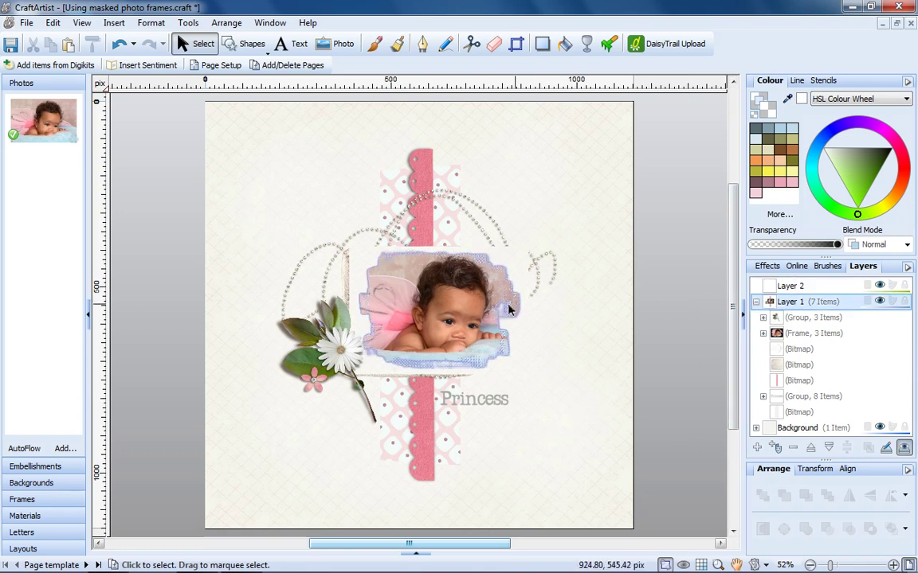
left_click(473, 310)
right_click(474, 309)
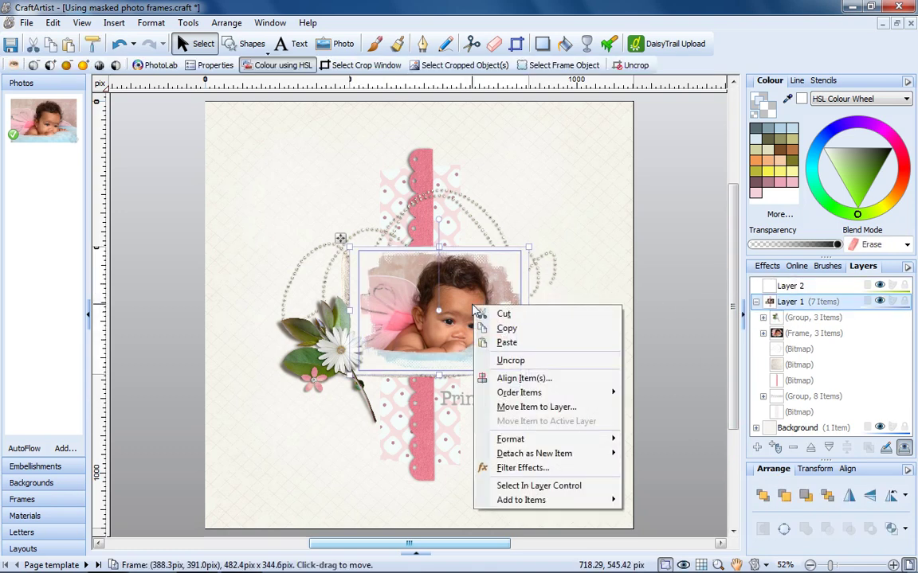
left_click(508, 407)
left_click(407, 250)
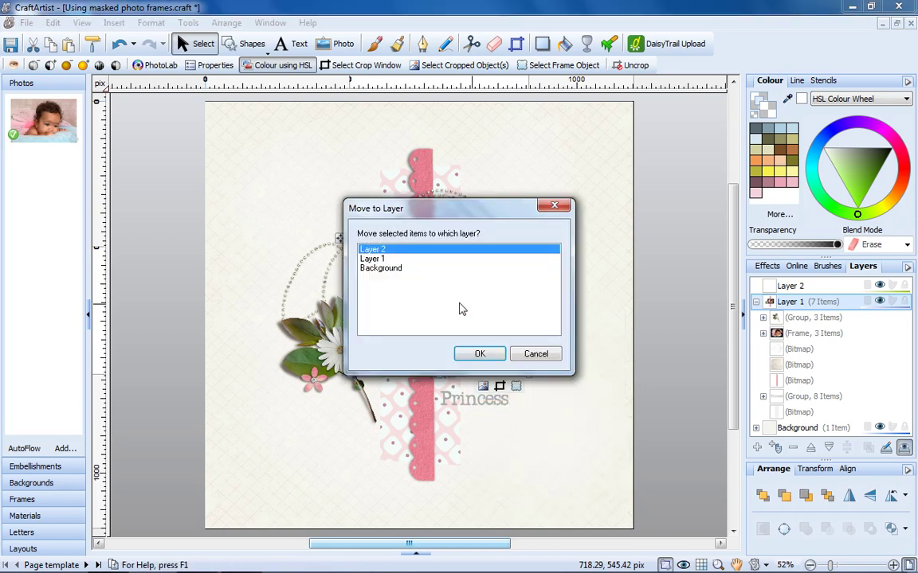
left_click(481, 356)
left_click(555, 432)
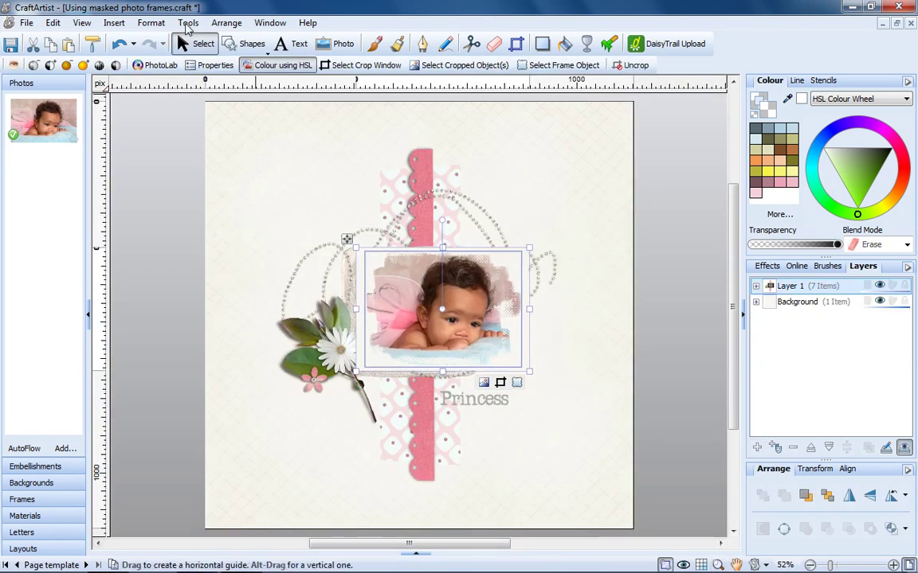
Step: Convert the framed baby photo to a 1457 x 1041 bitmap
left_click(188, 23)
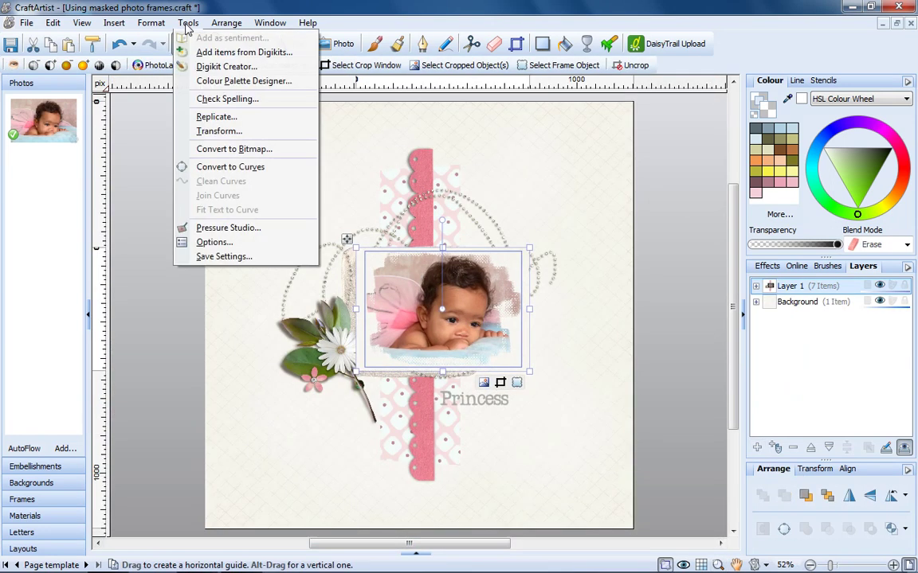
left_click(229, 149)
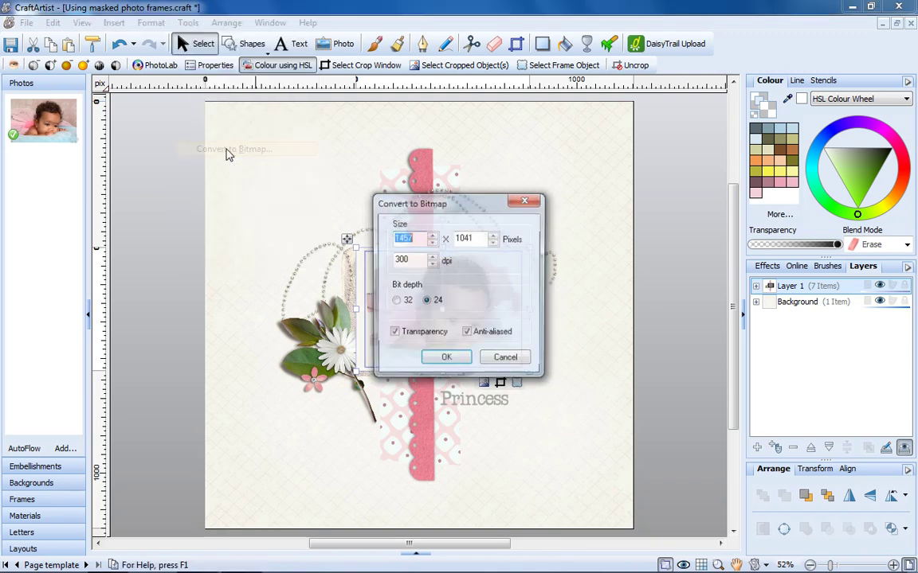
left_click(448, 359)
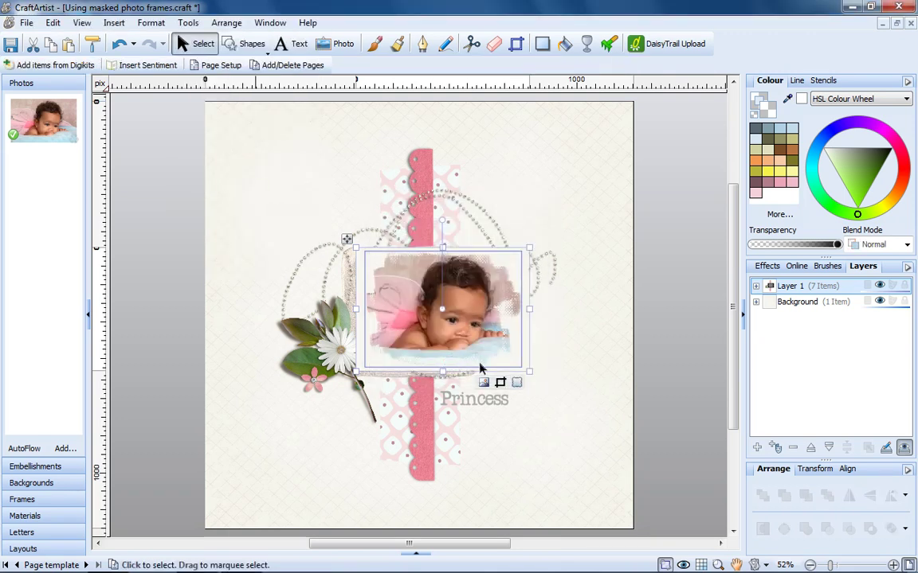
Step: Deselect the photo and zoom in on the baby photo area
left_click(567, 410)
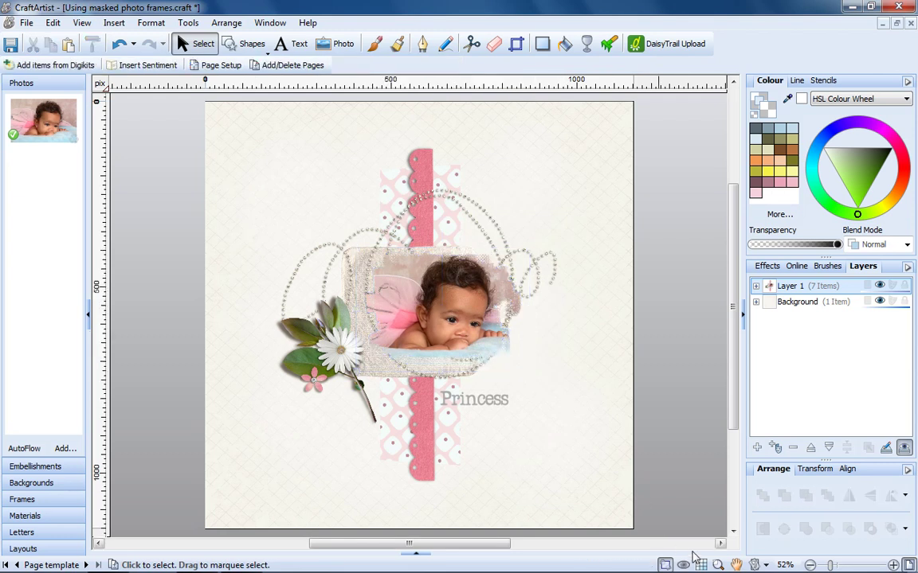
left_click(719, 565)
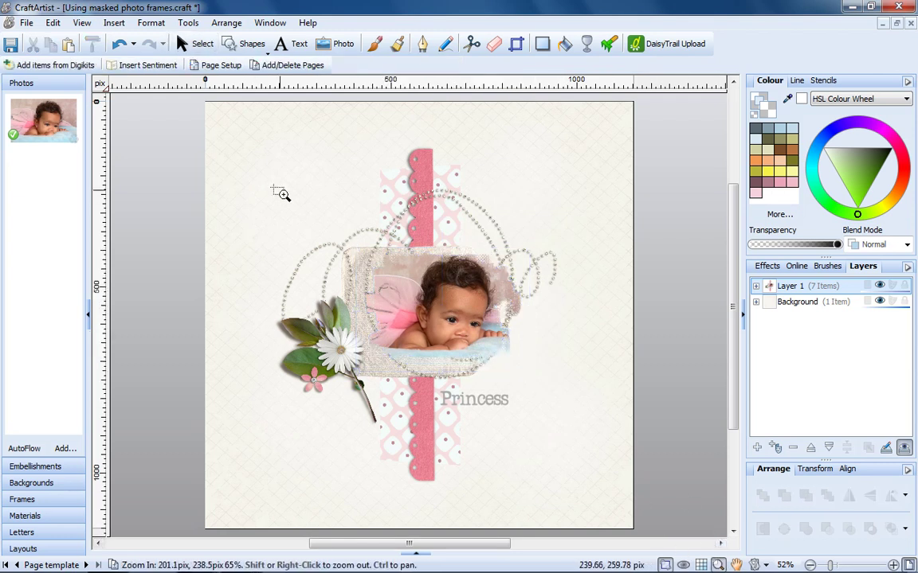
left_click_drag(269, 202, 537, 418)
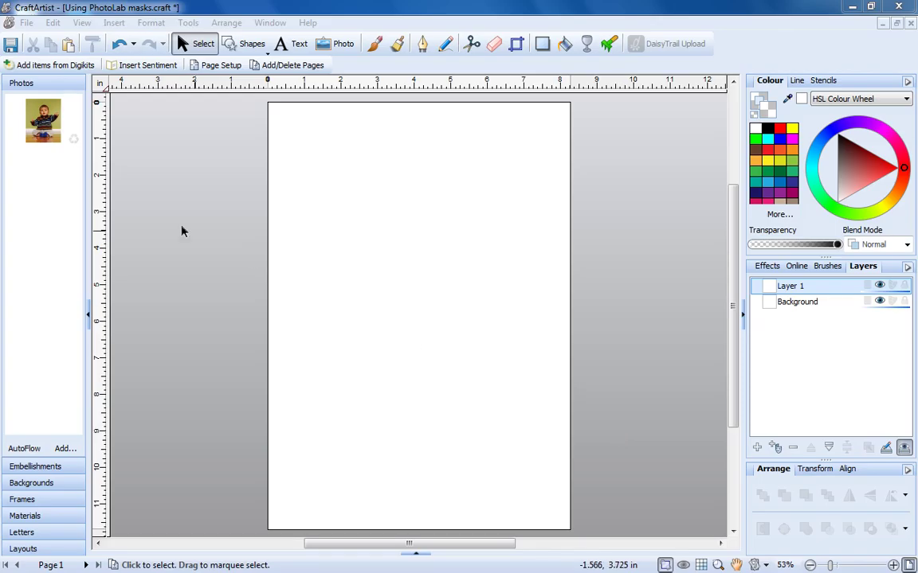
Step: Place the boy's photo, commit a Black and White Film filter in PhotoLab, and start a new mask
left_click_drag(43, 119, 441, 355)
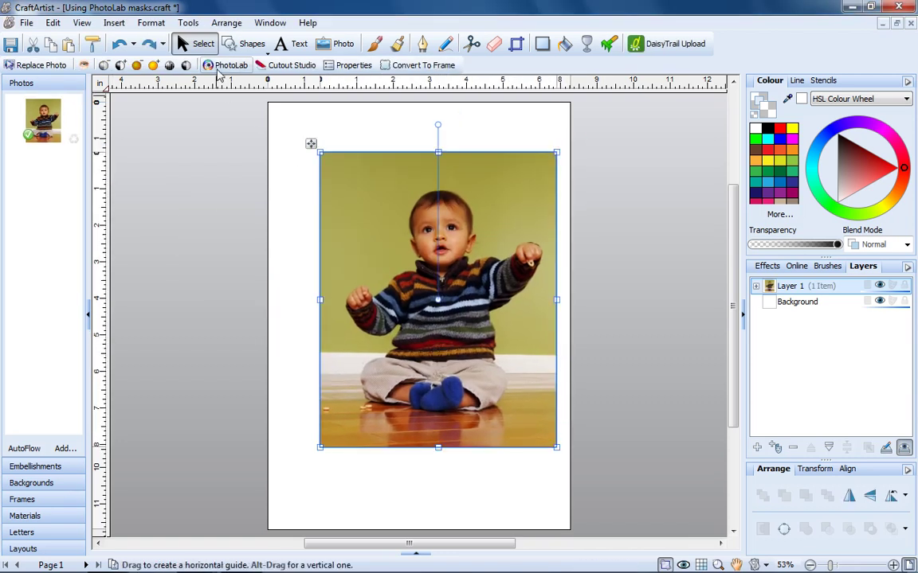
left_click(219, 70)
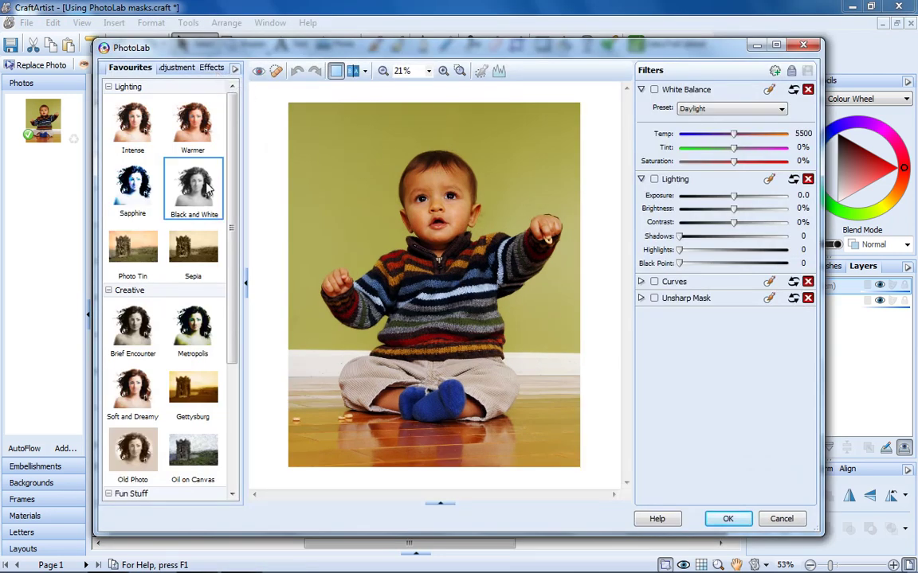
left_click(194, 188)
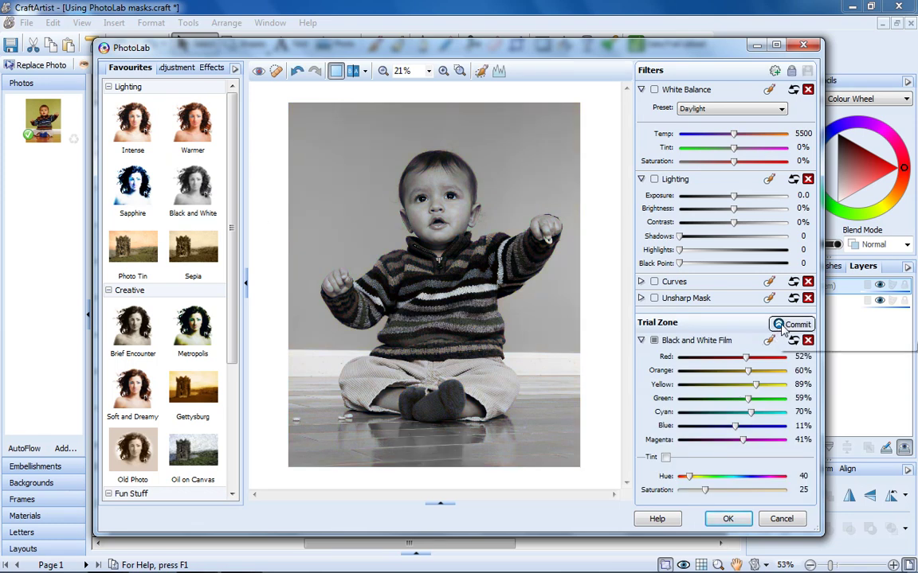
left_click(784, 329)
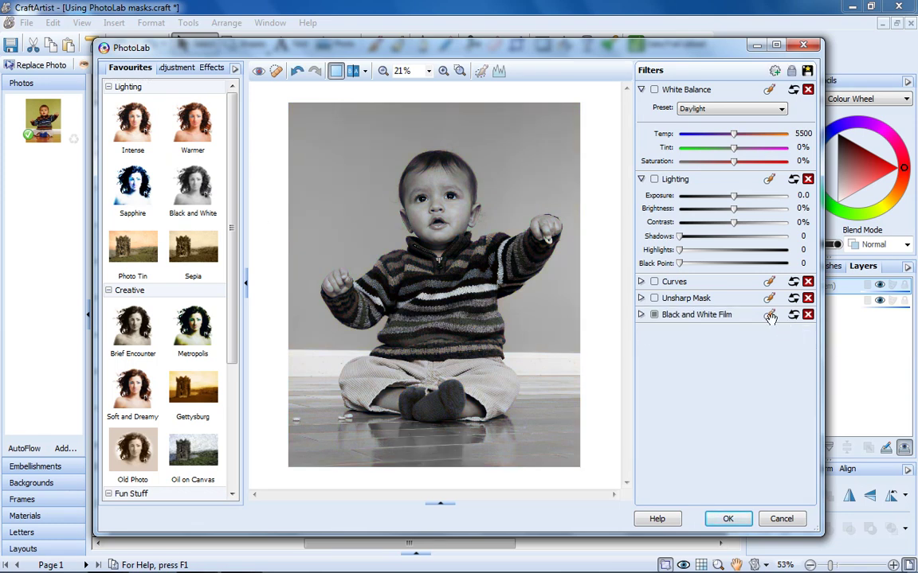
left_click(769, 316)
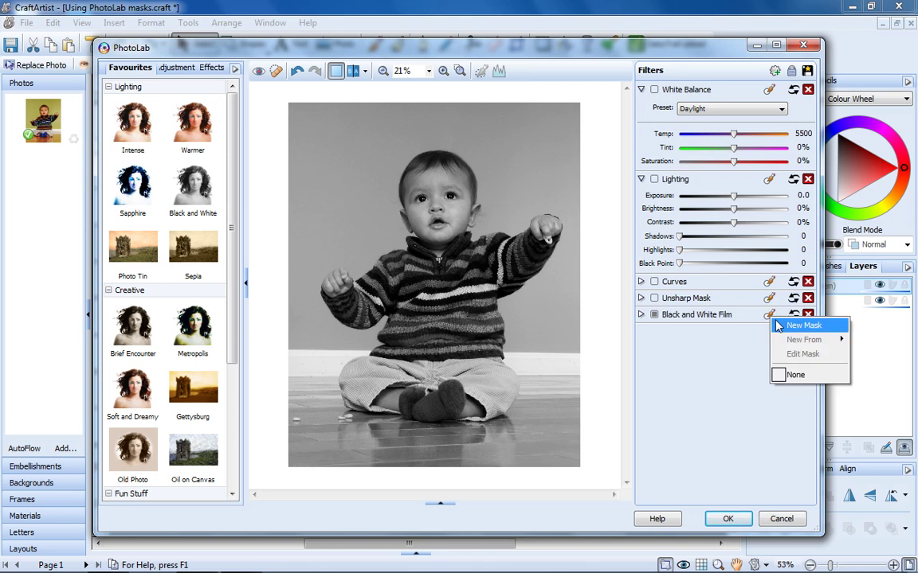
left_click(803, 326)
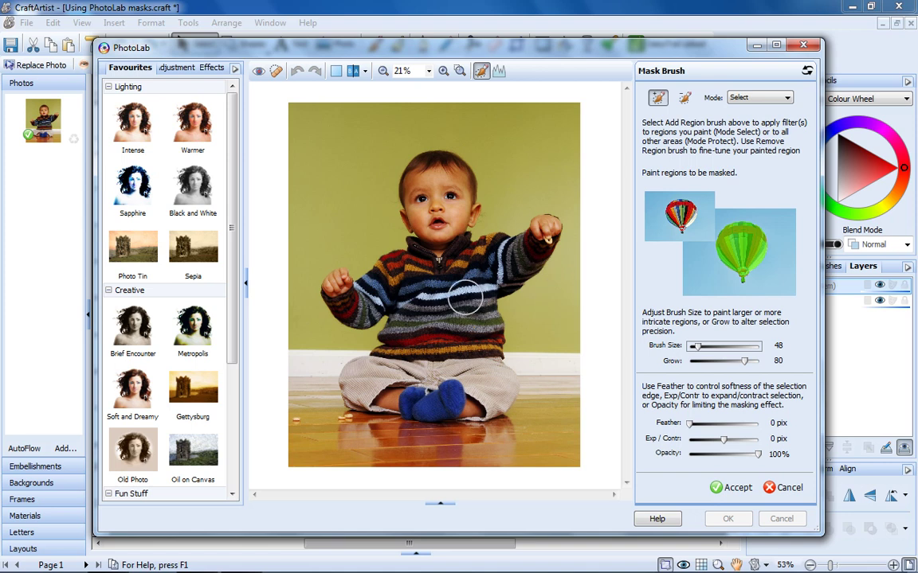
Step: Paint the mask over the striped sweater, including its lower edge, raised arm and shoulder
mouse_move(464, 300)
left_mouse_down()
mouse_move(407, 331)
mouse_move(474, 332)
mouse_move(474, 276)
mouse_move(510, 260)
mouse_move(411, 274)
mouse_move(377, 294)
mouse_move(426, 282)
mouse_move(438, 291)
mouse_move(455, 342)
mouse_move(410, 340)
left_mouse_up()
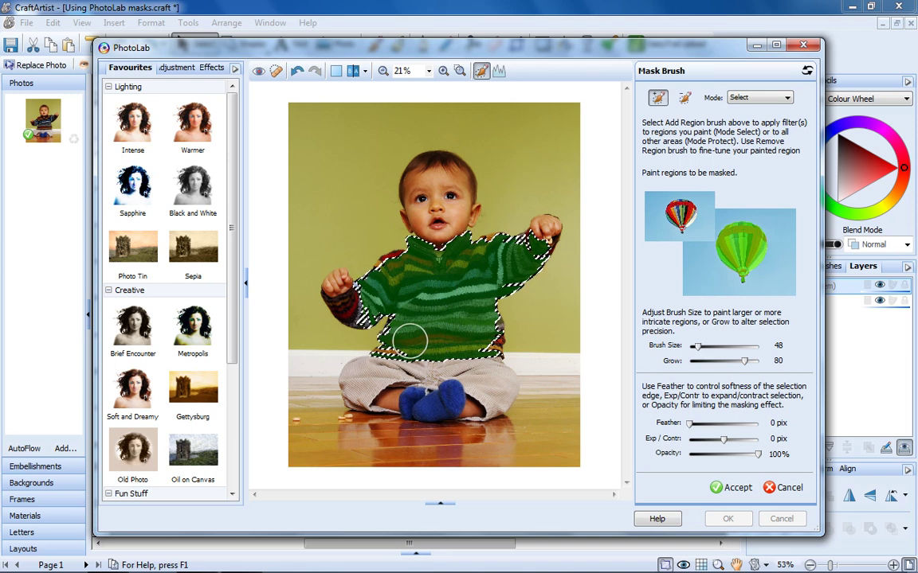
left_click_drag(697, 346, 693, 346)
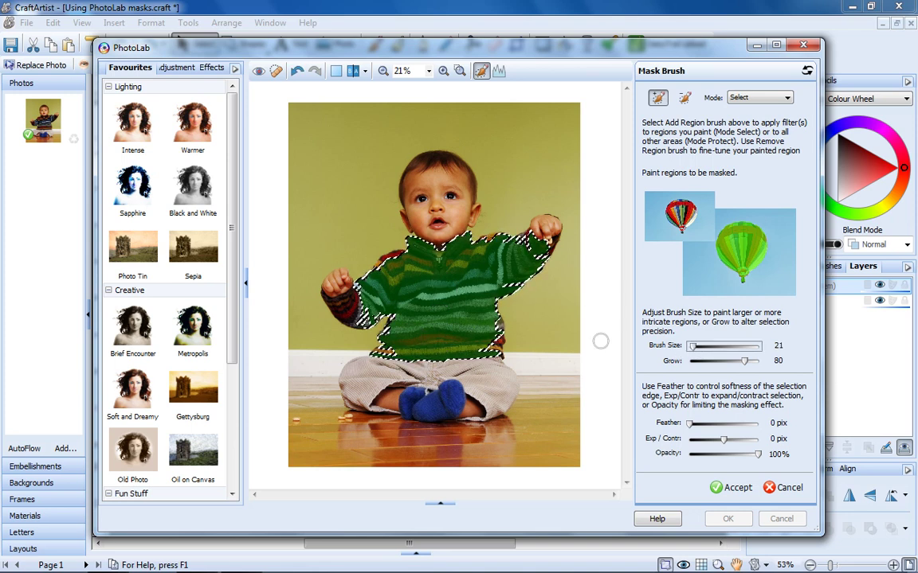
scroll(434, 283, "up", 3)
scroll(434, 283, "down", 3)
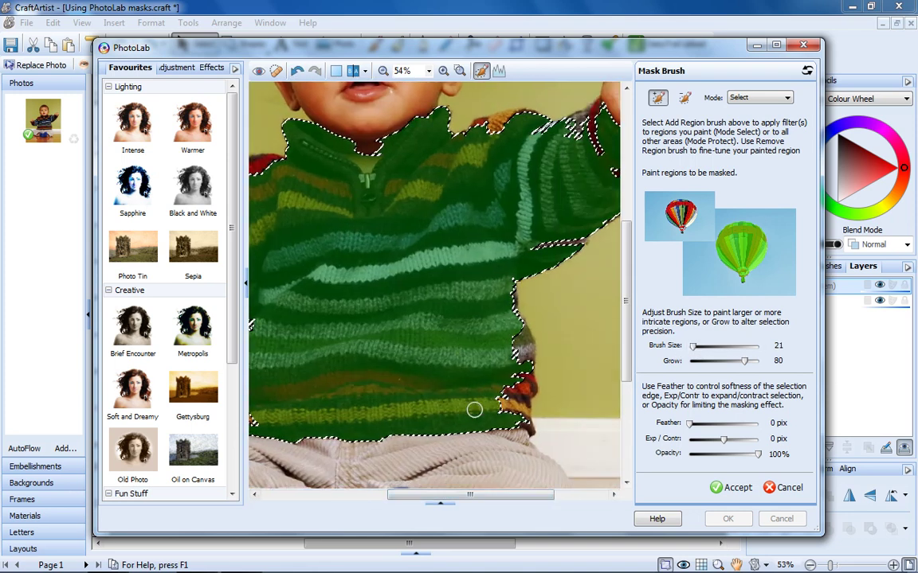
mouse_move(474, 409)
left_mouse_down()
mouse_move(514, 413)
mouse_move(518, 337)
mouse_move(505, 293)
mouse_move(522, 416)
mouse_move(525, 352)
left_mouse_up()
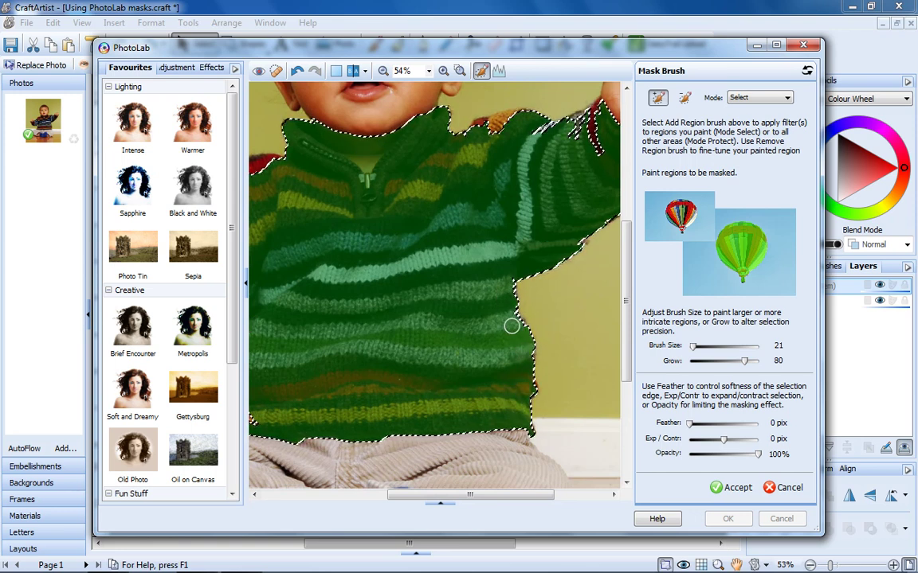
scroll(511, 326, "up", 5)
scroll(514, 478, "right", 2)
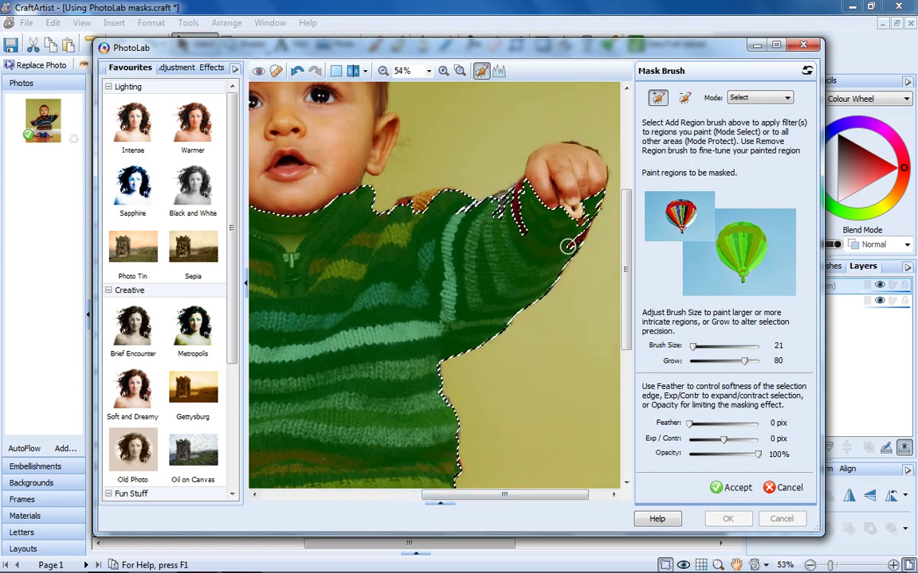
mouse_move(568, 246)
left_mouse_down()
mouse_move(533, 246)
mouse_move(573, 213)
mouse_move(614, 217)
mouse_move(577, 215)
left_mouse_up()
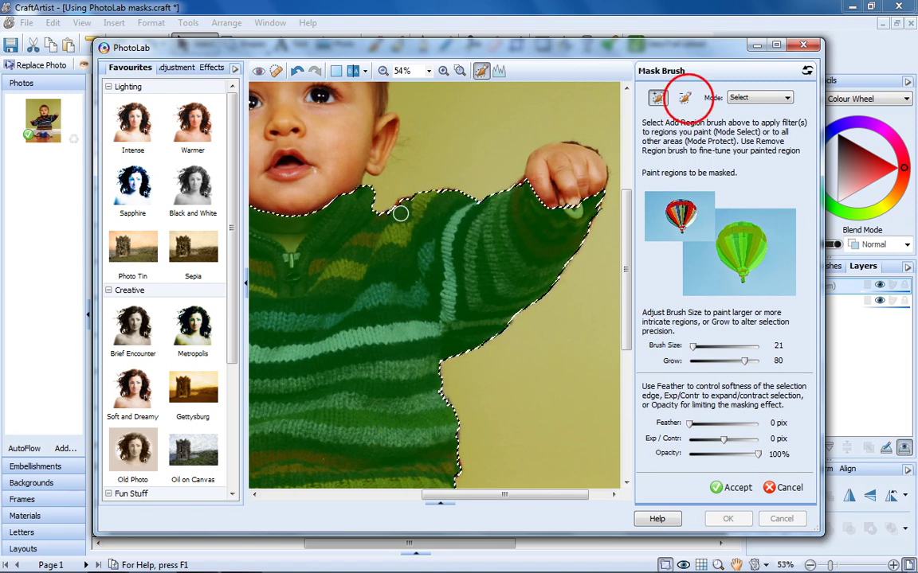
left_click_drag(464, 495, 358, 494)
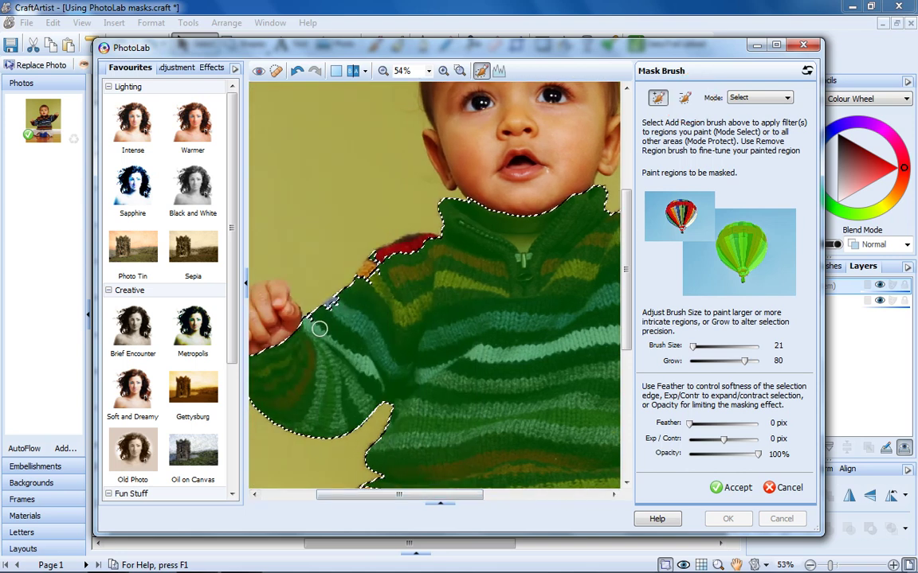
mouse_move(328, 318)
left_mouse_down()
mouse_move(378, 276)
mouse_move(368, 281)
mouse_move(378, 260)
mouse_move(370, 274)
mouse_move(380, 262)
mouse_move(430, 254)
mouse_move(381, 258)
mouse_move(424, 246)
left_mouse_up()
scroll(415, 241, "down", 3)
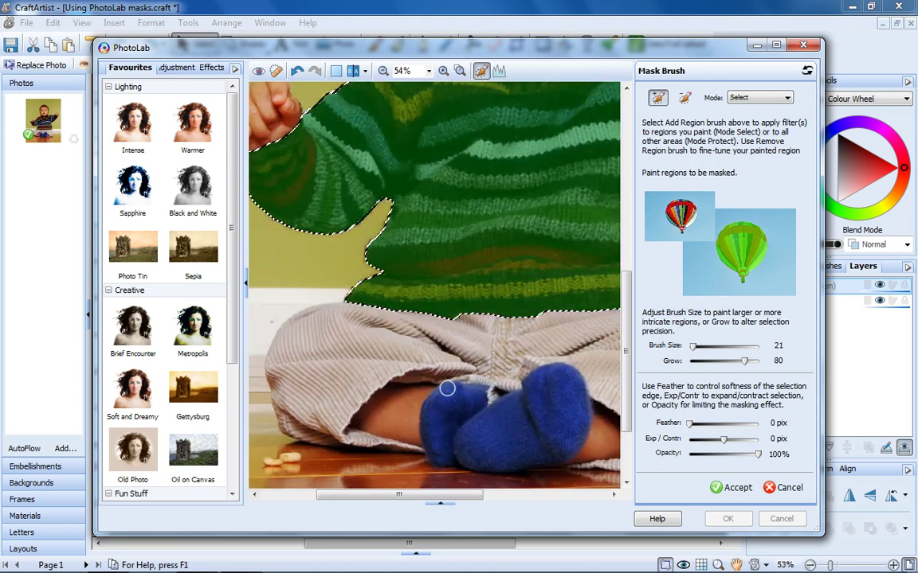
Step: Extend the mask over the blue socks
mouse_move(447, 385)
left_mouse_down()
mouse_move(446, 422)
mouse_move(444, 395)
mouse_move(475, 393)
mouse_move(438, 396)
mouse_move(465, 448)
mouse_move(429, 426)
left_mouse_up()
left_click_drag(458, 495, 521, 495)
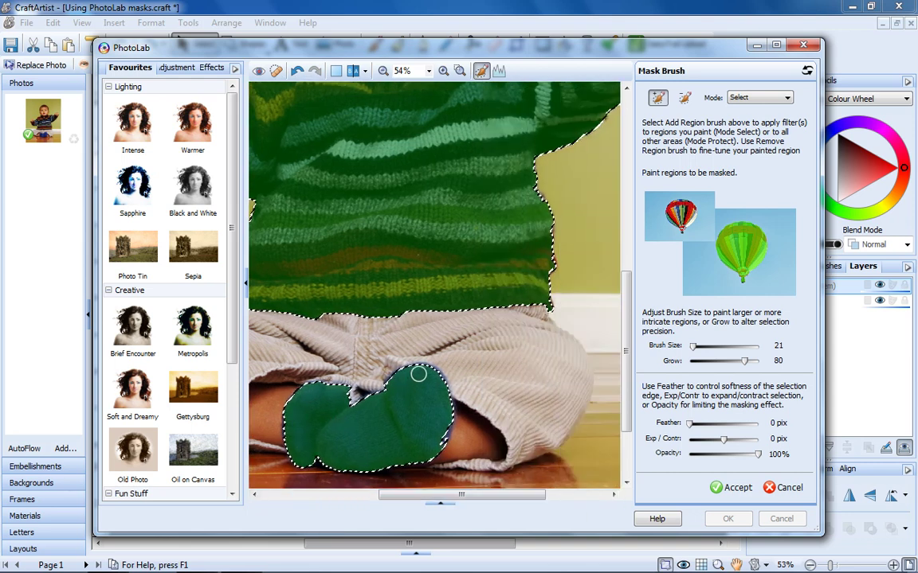
scroll(469, 313, "down", 3)
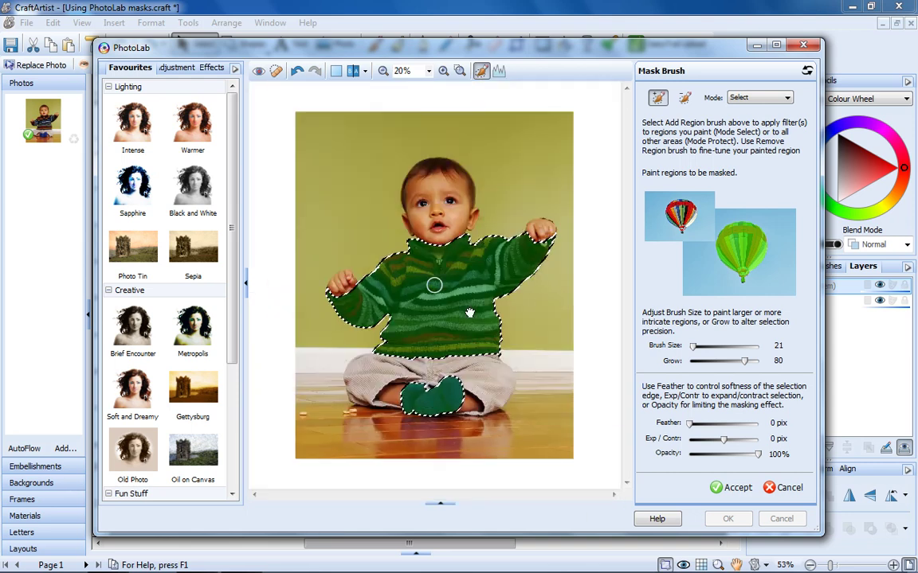
Step: Set the mask mode to Protect, accept the mask, and close PhotoLab
left_click(774, 97)
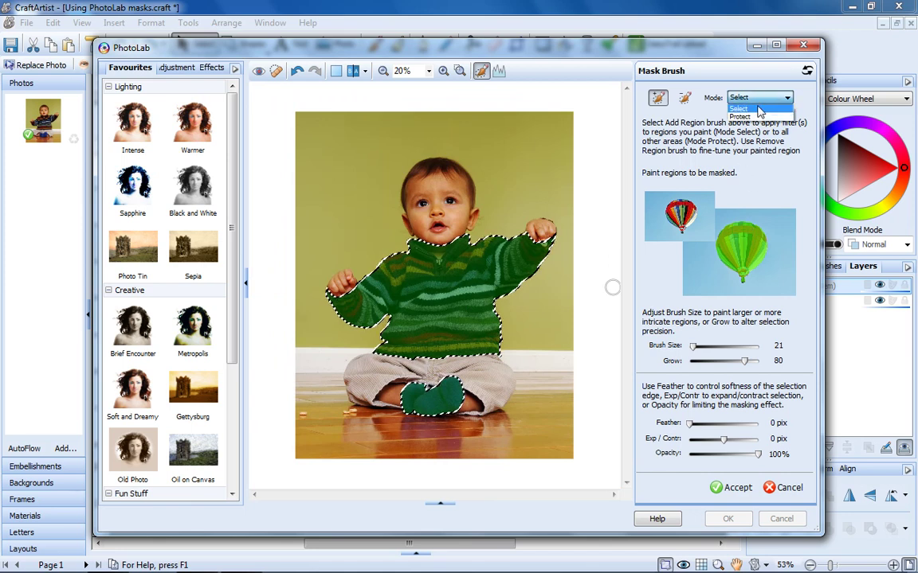
left_click(762, 118)
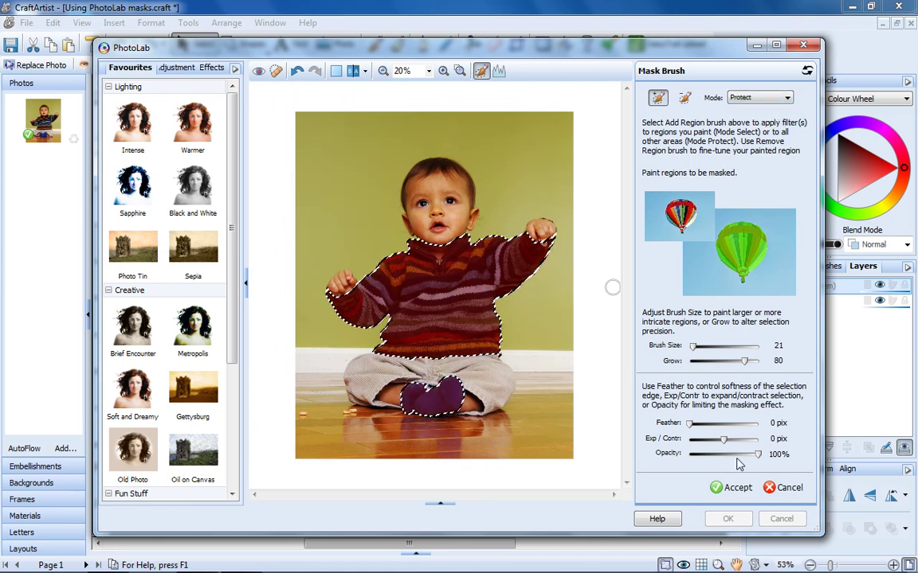
left_click(733, 487)
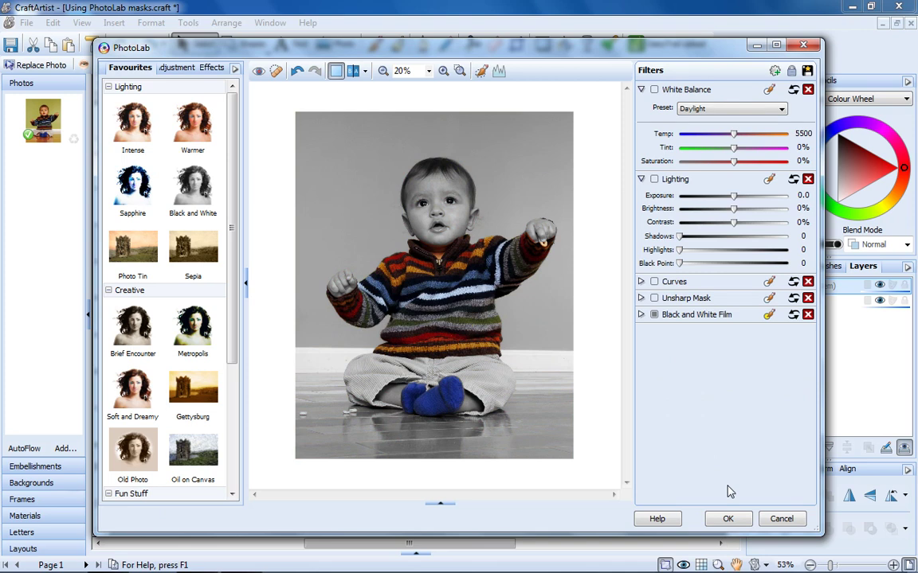
left_click(727, 520)
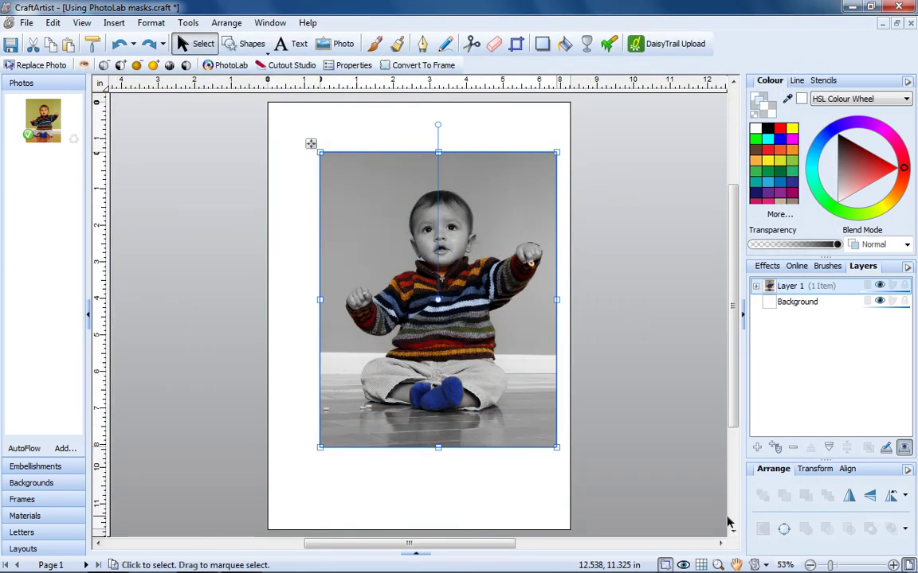
Step: Deselect the toddler photo by clicking the empty page
left_click(649, 512)
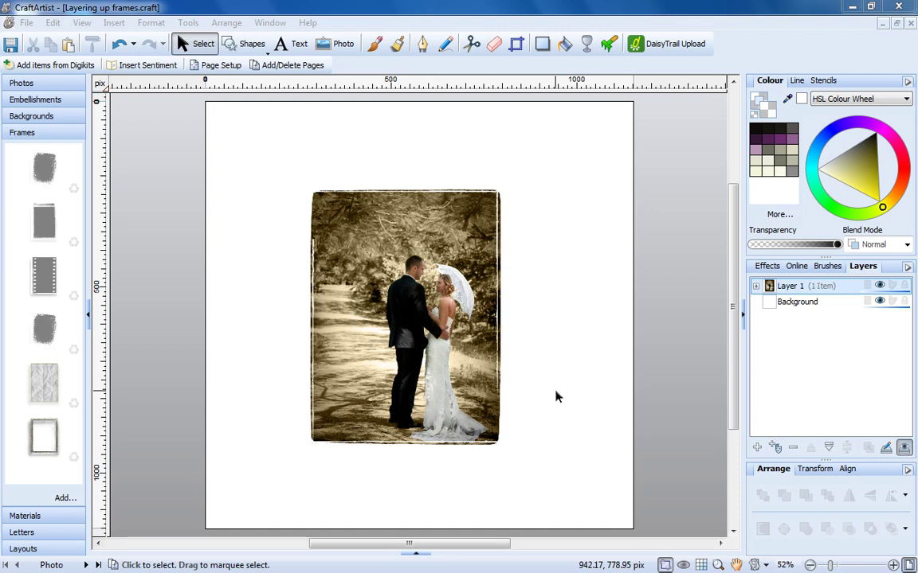
Step: Convert the wedding photo to a bitmap and place a distressed grey frame over it
left_click(478, 365)
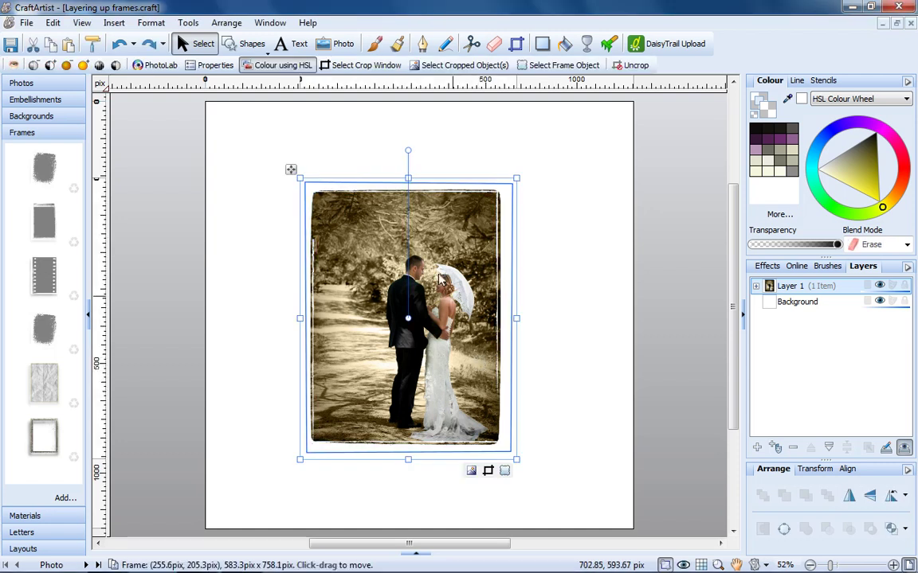
left_click(188, 22)
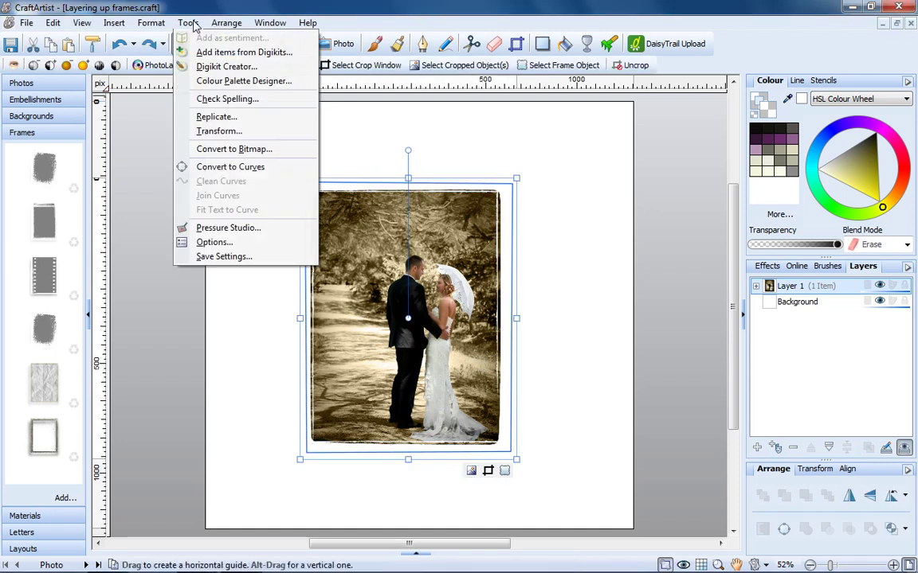
left_click(206, 150)
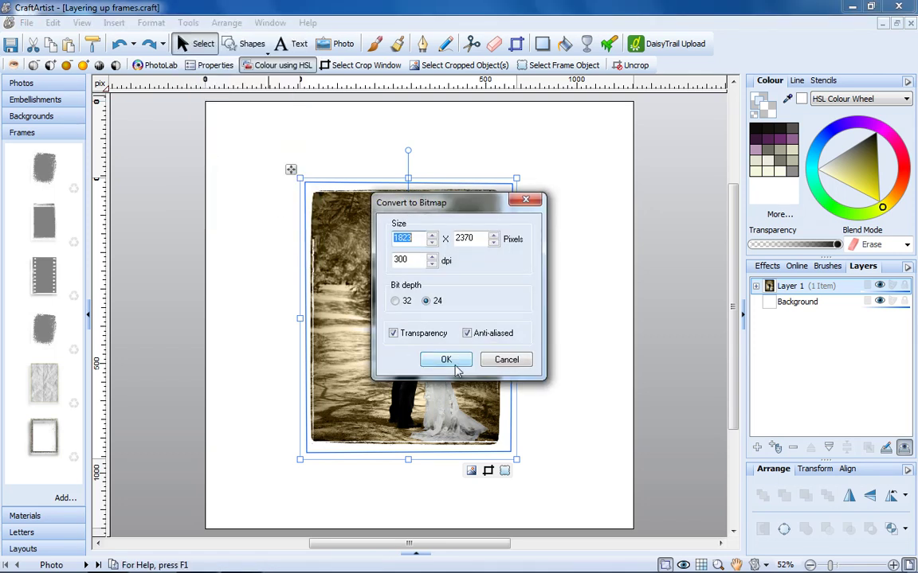
left_click(446, 360)
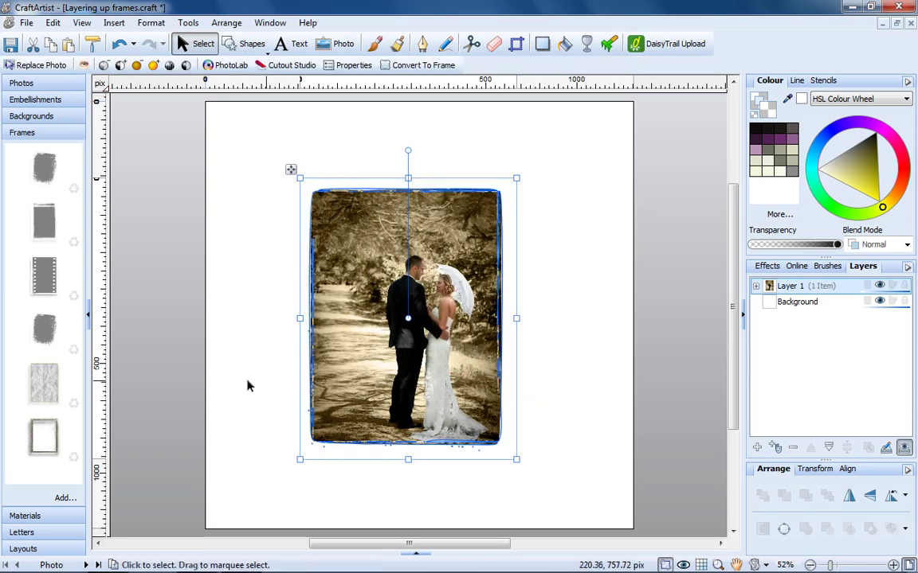
left_click_drag(41, 442, 364, 301)
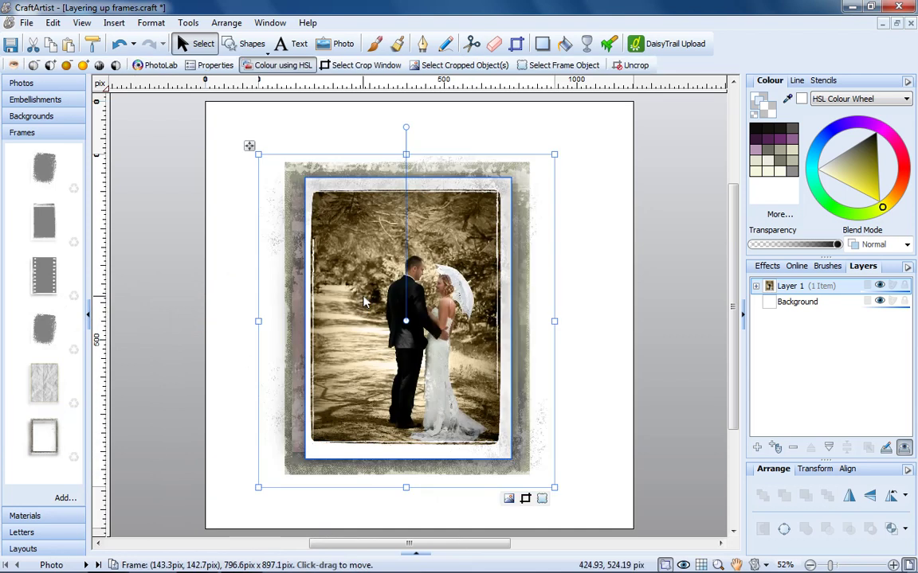
Step: Flatten the framed wedding photo into a 2480 × 2804 bitmap
left_click(188, 23)
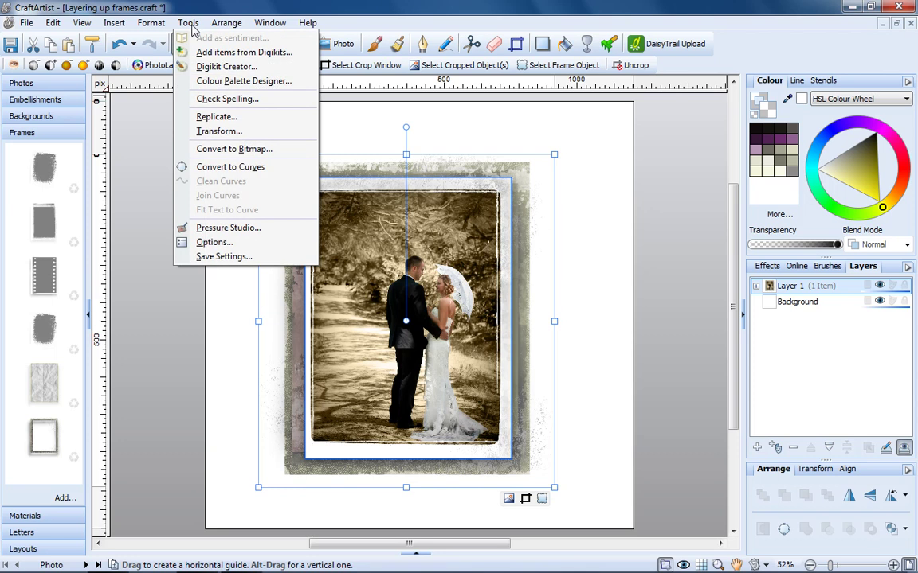
left_click(224, 150)
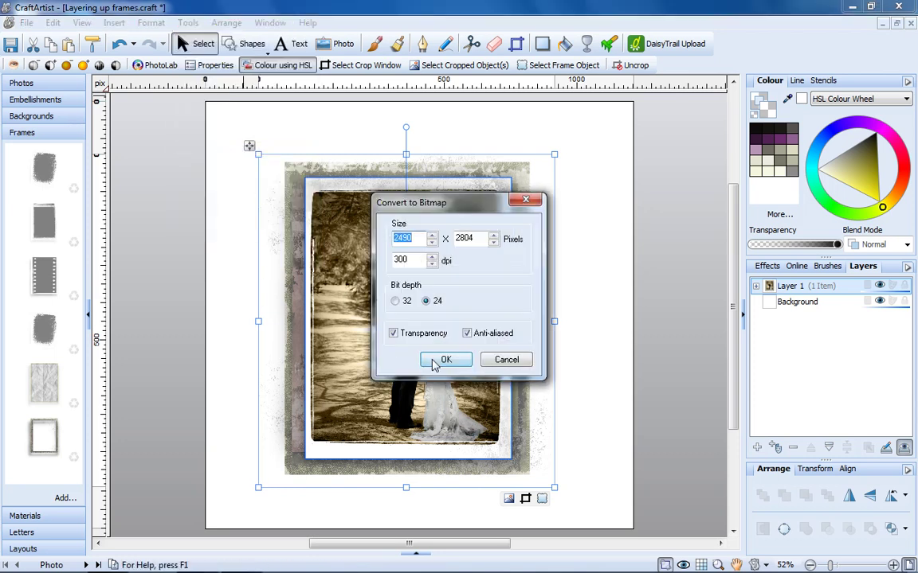
left_click(434, 360)
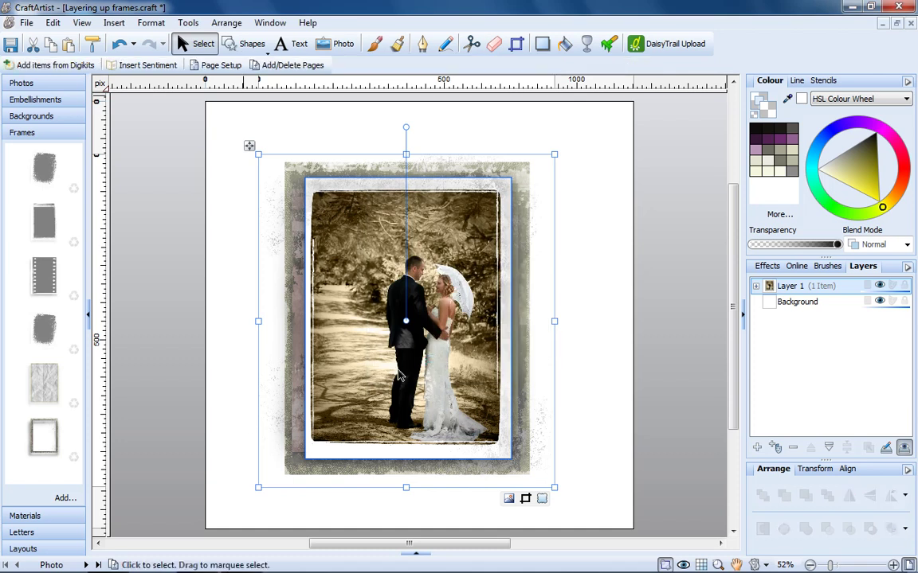
Step: Add a crumpled-paper frame over the photo and select the layered result
left_click_drag(28, 392, 304, 348)
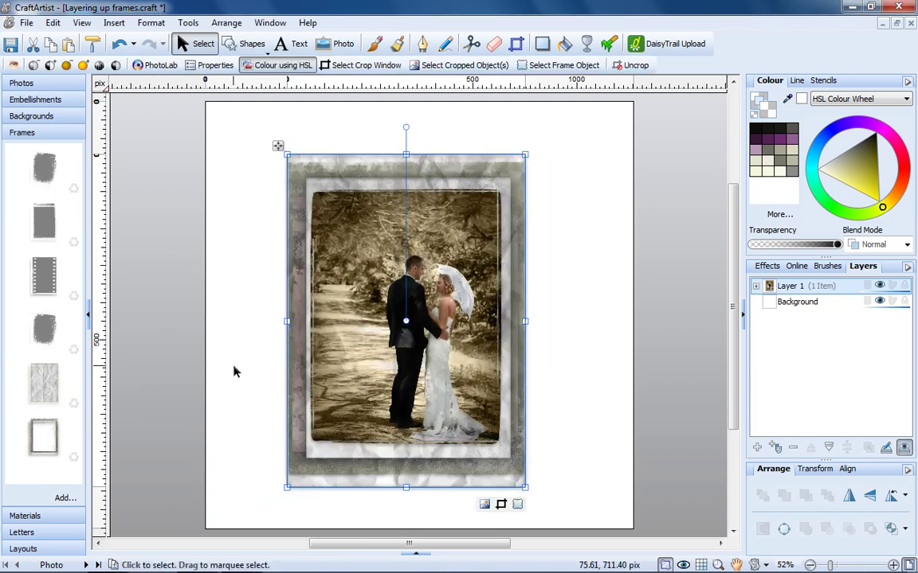
left_click(233, 371)
left_click(358, 406)
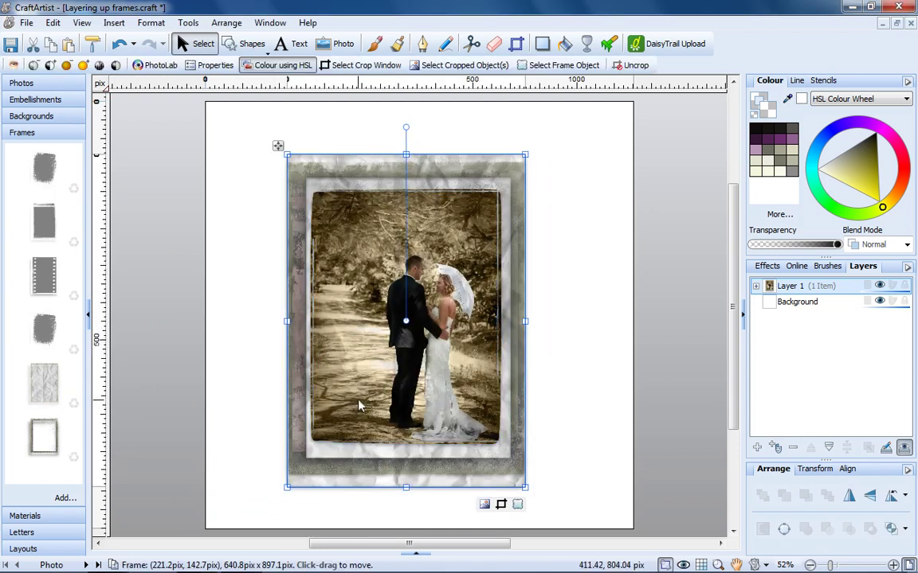
Step: Paste the framed wedding photo onto the Finished page
left_click(415, 557)
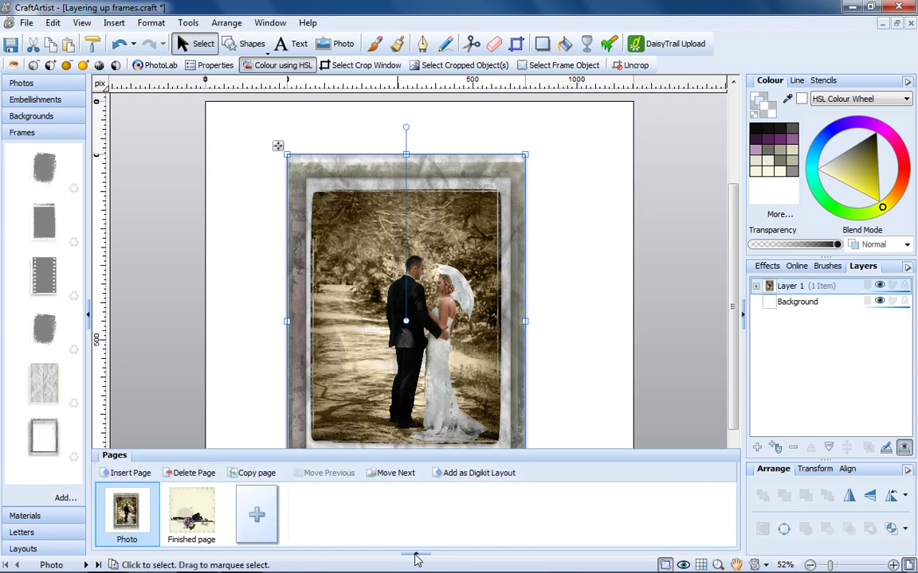
left_click(212, 523)
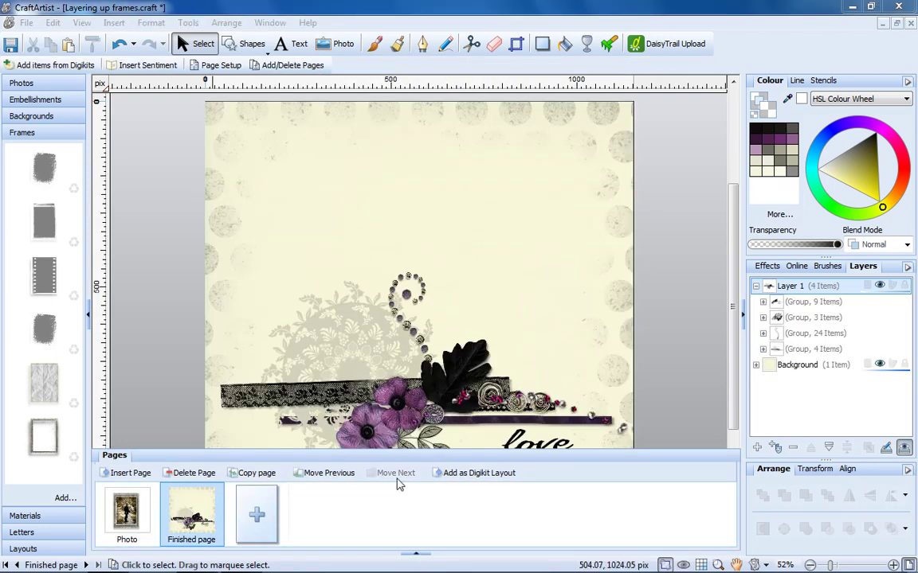
key("ctrl+v")
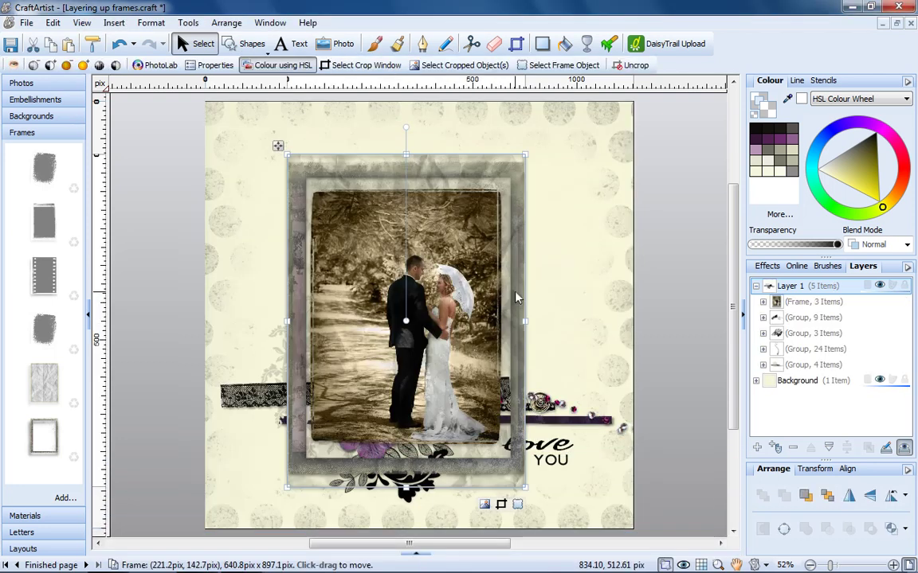
Step: Shrink the framed photo, tilt it about 6° counter-clockwise, and move it up-left
left_click_drag(525, 154, 447, 302)
left_click_drag(362, 250, 348, 246)
left_click_drag(372, 360, 315, 315)
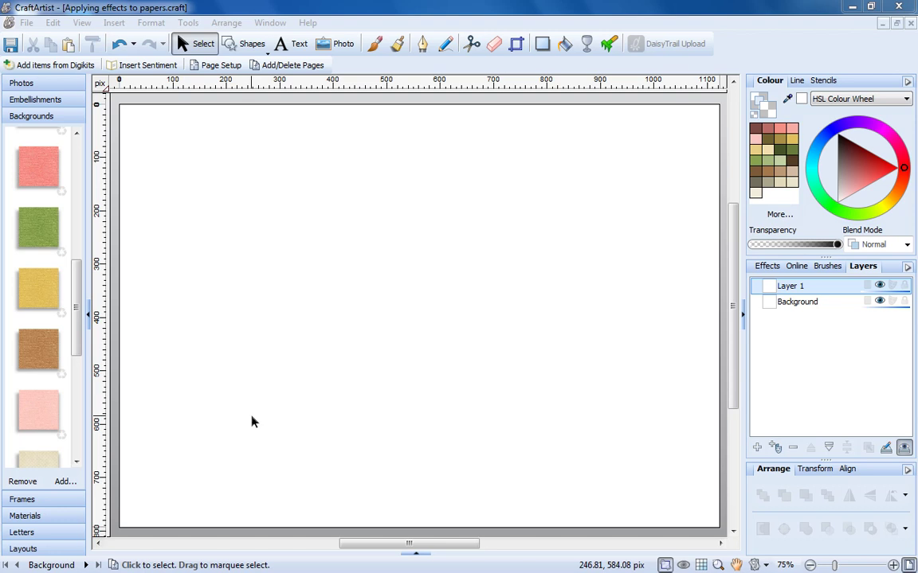
Step: Cover the page with the pink textured paper and wrap it in a filmstrip frame
left_click_drag(33, 169, 262, 209)
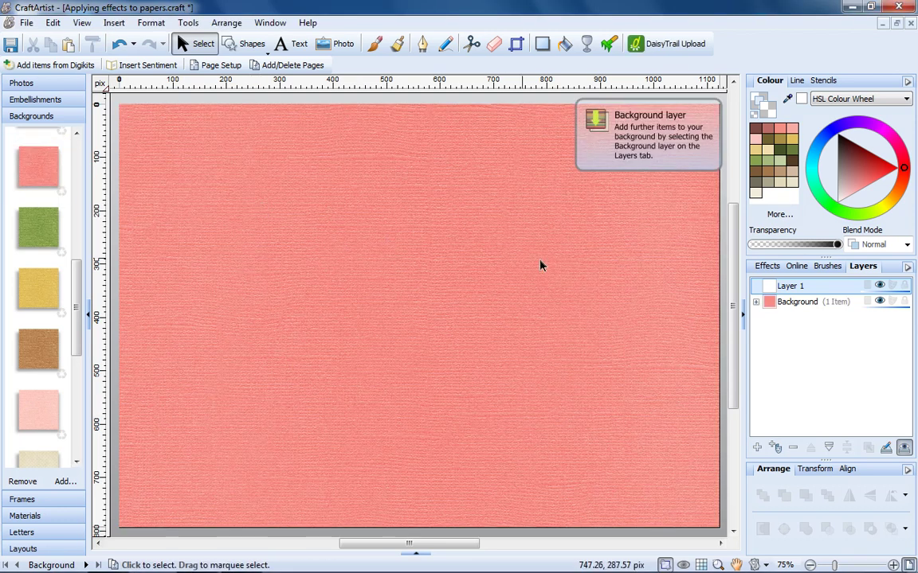
left_click(796, 310)
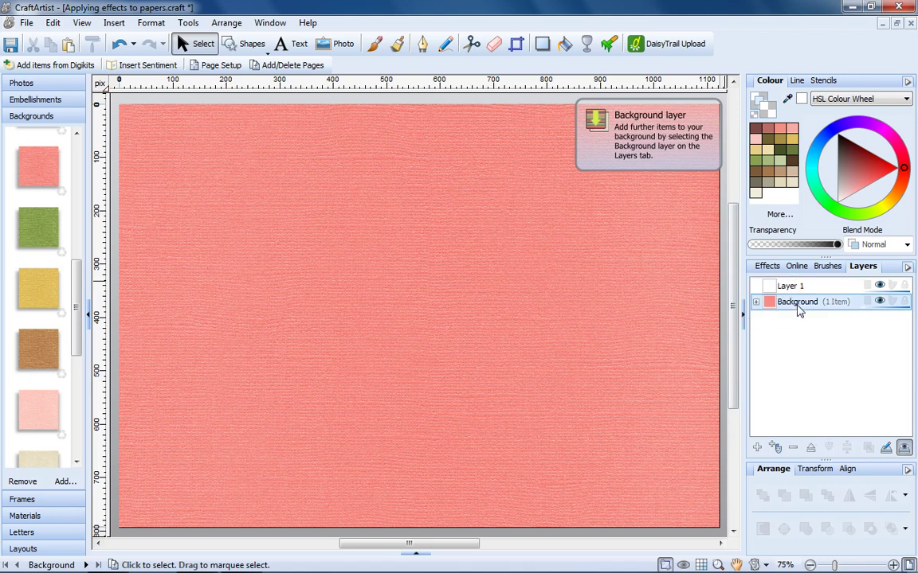
left_click(396, 371)
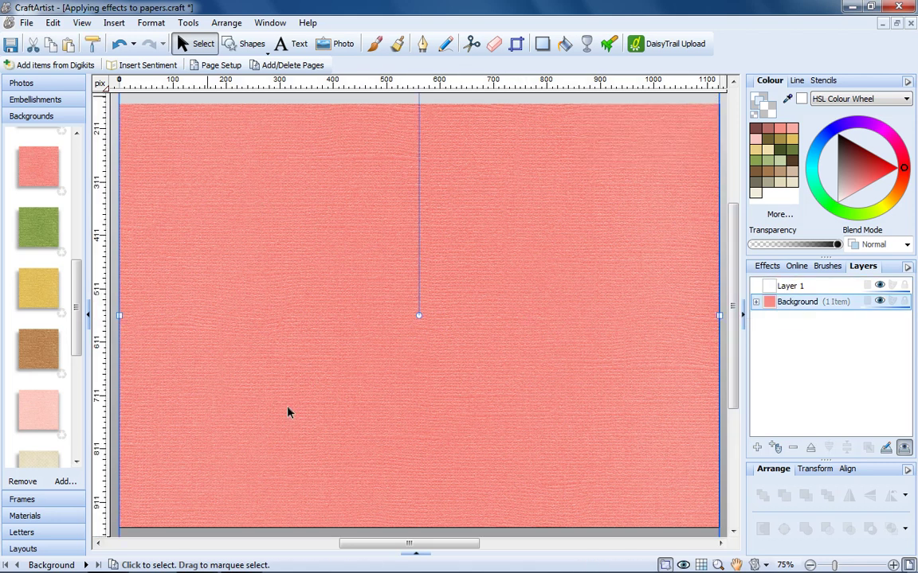
left_click(68, 503)
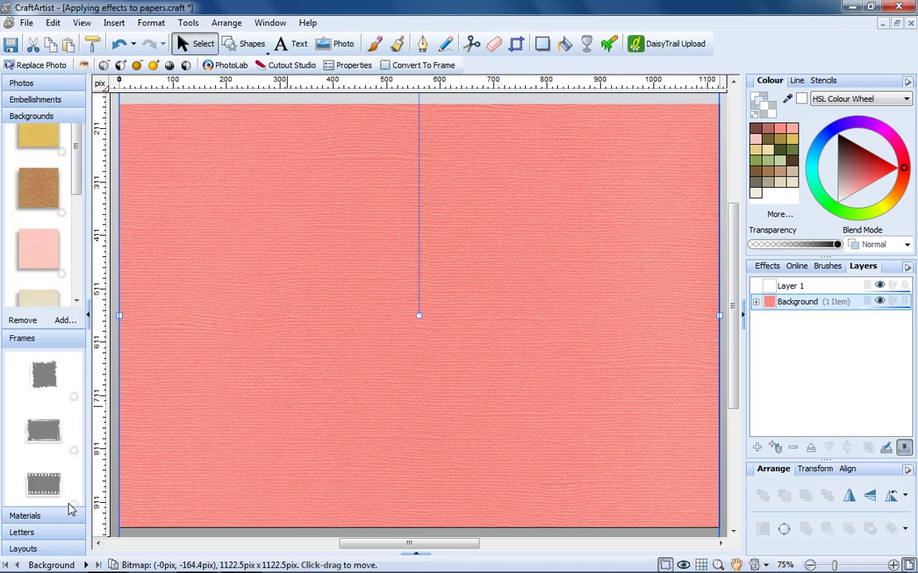
left_click_drag(48, 275, 292, 298)
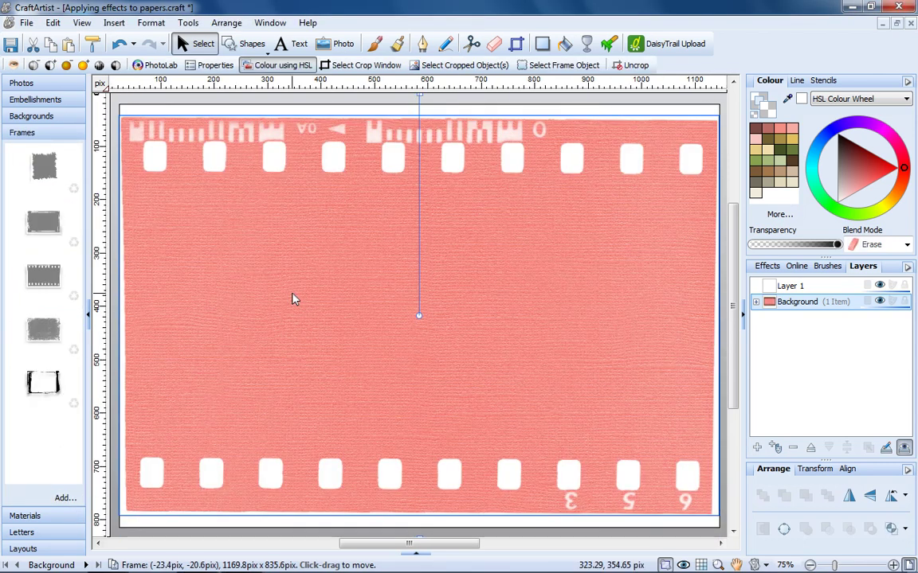
Step: Flatten the filmstrip-framed pink paper to a bitmap and distress its edges with a grungy frame
left_click(188, 22)
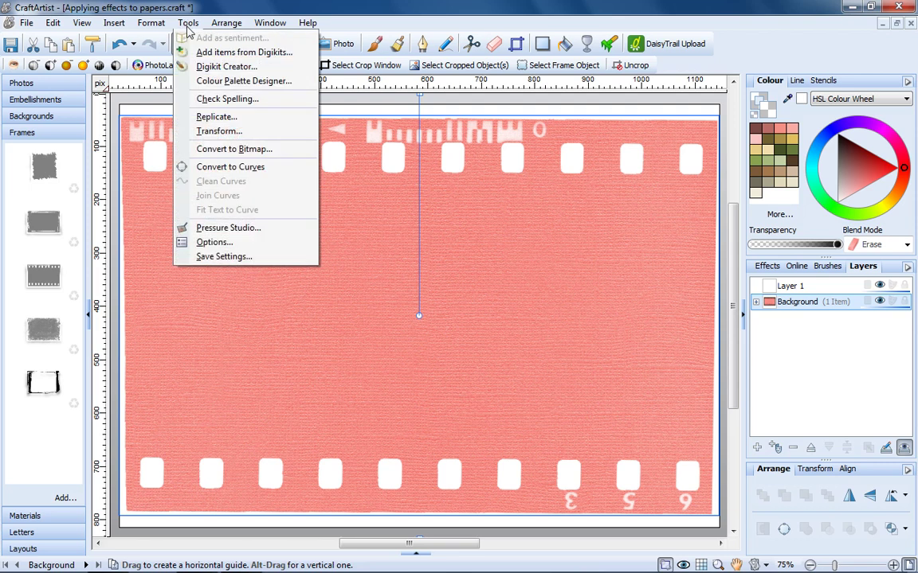
left_click(221, 149)
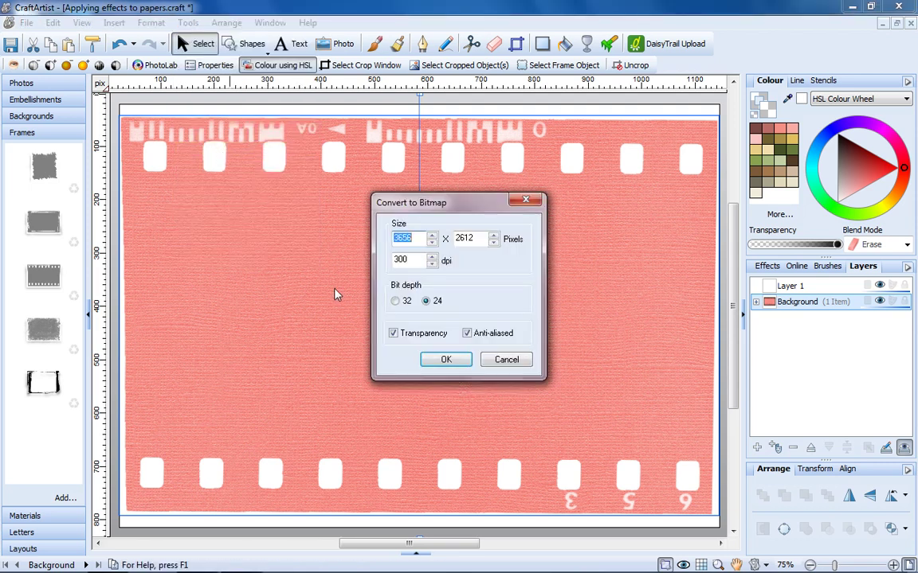
left_click(446, 360)
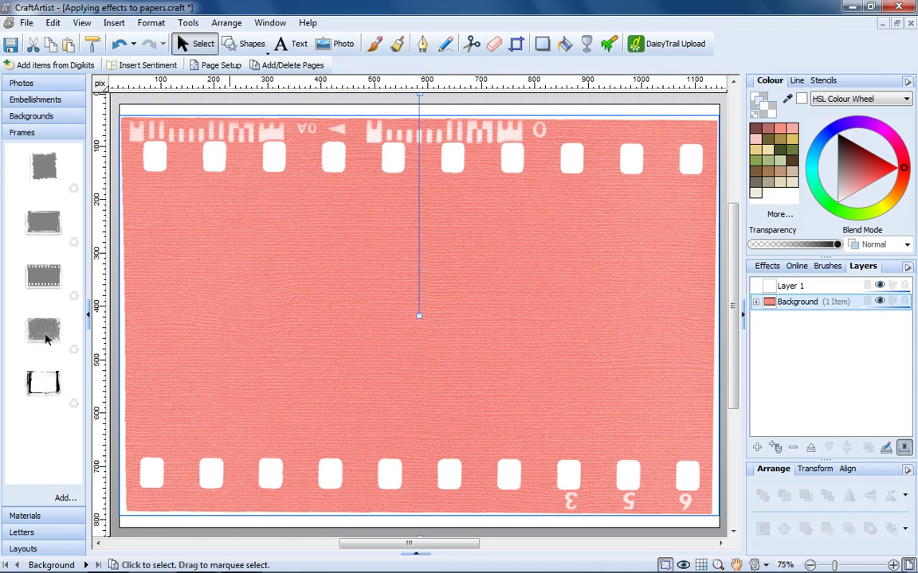
left_click_drag(45, 339, 235, 336)
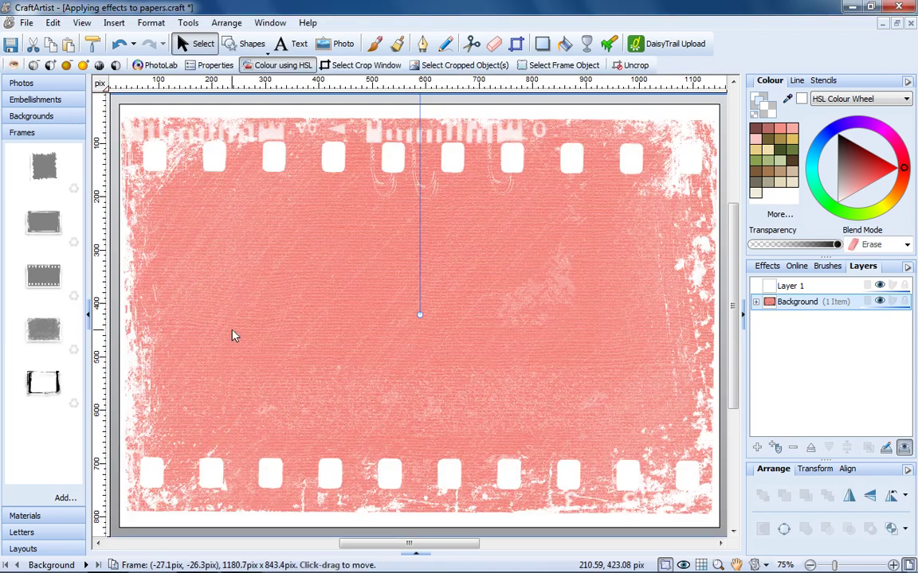
Step: Add the green polka-dot paper and enlarge it to about 642 px square
key("Escape")
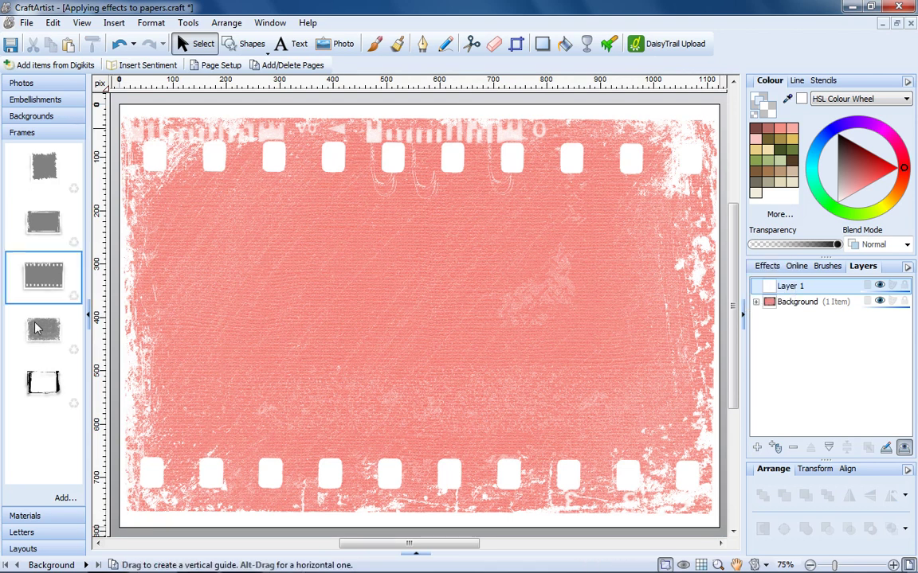
left_click(36, 516)
left_click_drag(39, 303, 323, 305)
left_click_drag(459, 428, 520, 489)
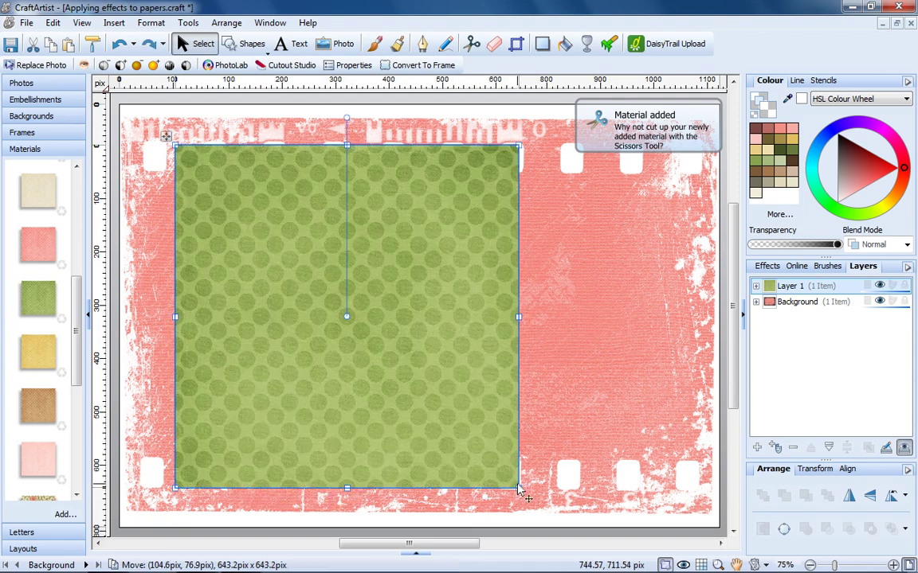
Step: Convert the green polka-dot paper to a 2010 × 2010 bitmap
left_click(188, 22)
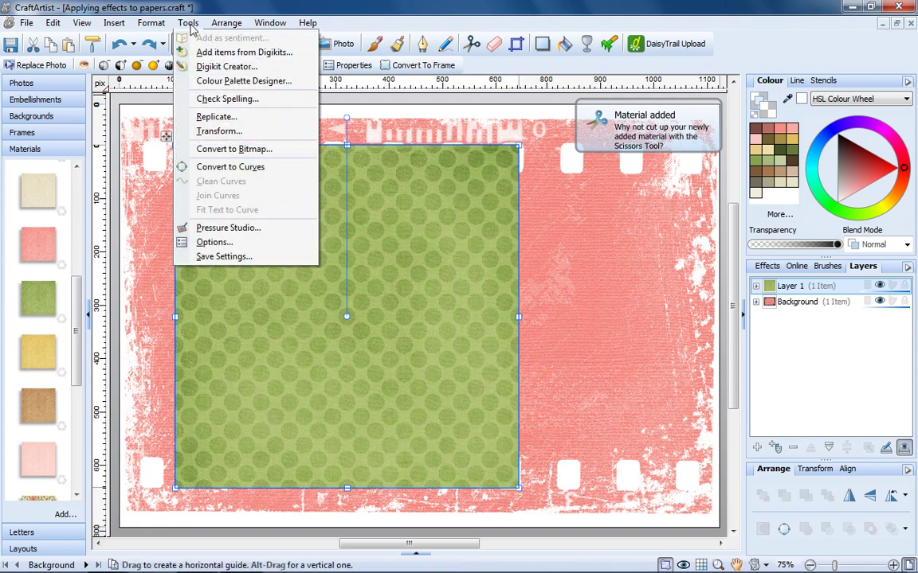
left_click(229, 150)
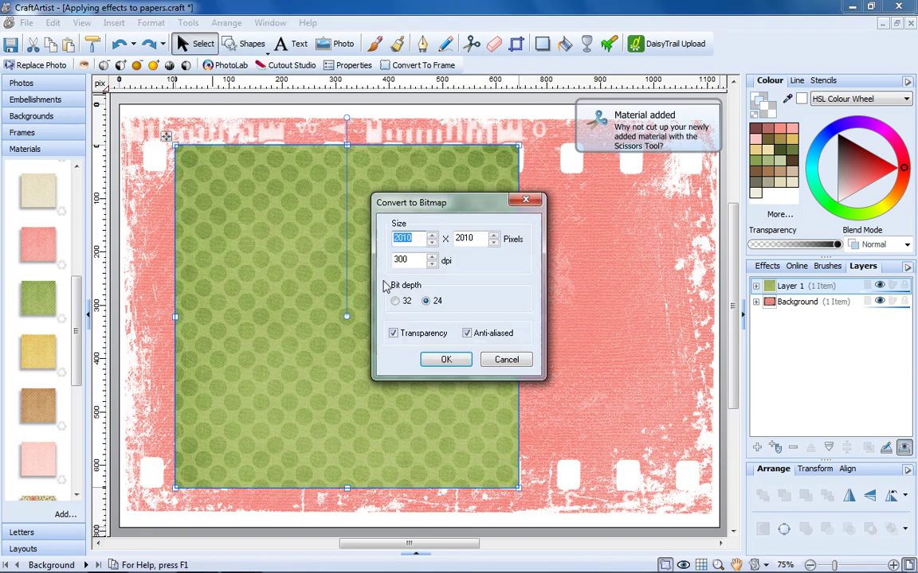
left_click(440, 362)
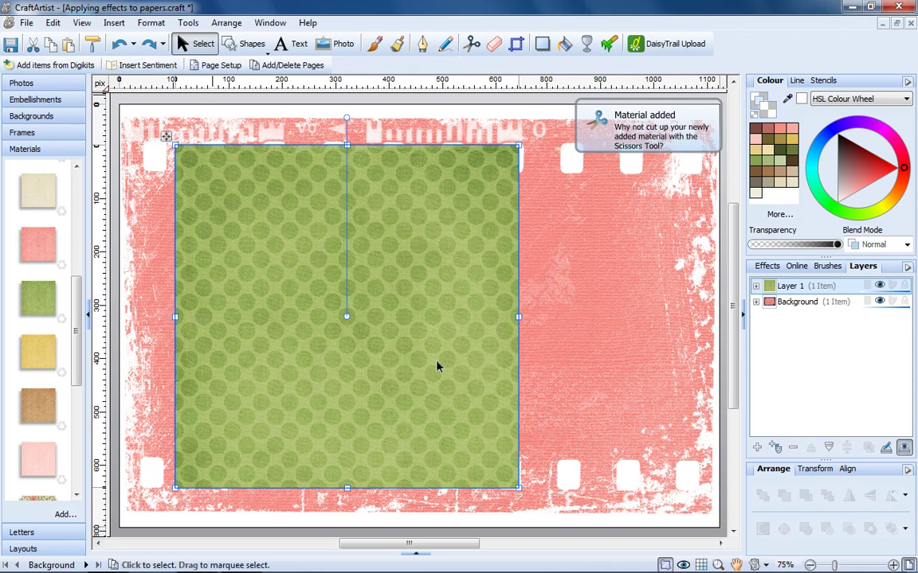
Step: Give the green polka-dot paper torn edges with the first frame
left_click(429, 366)
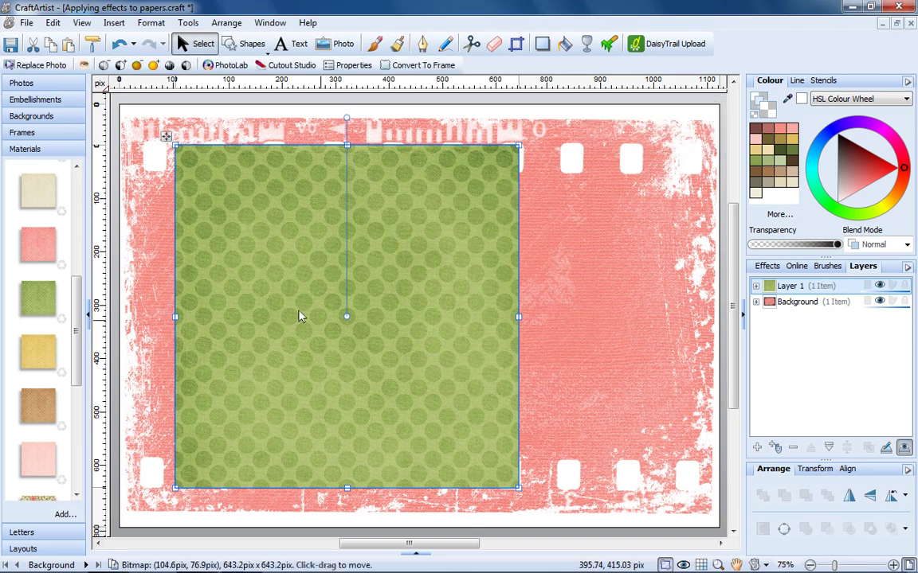
left_click(68, 135)
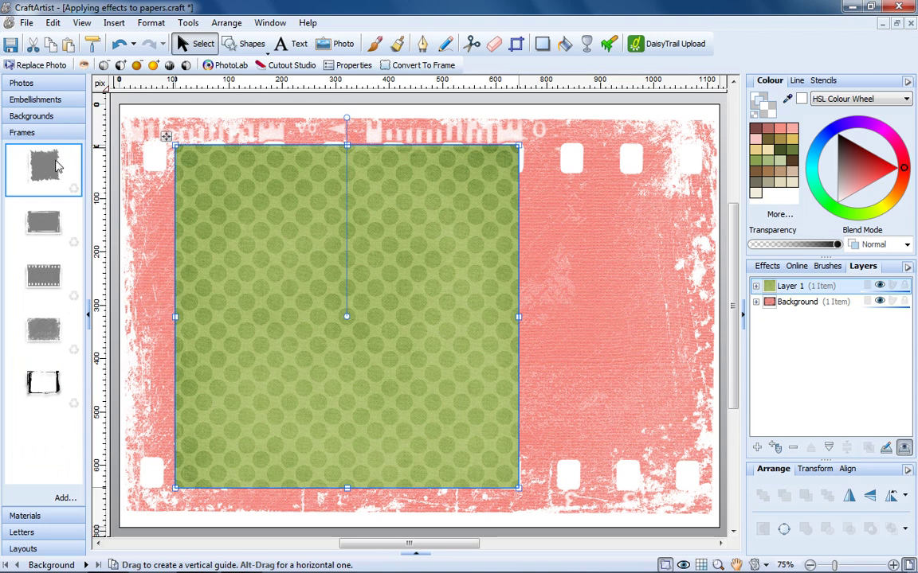
left_click_drag(45, 173, 256, 280)
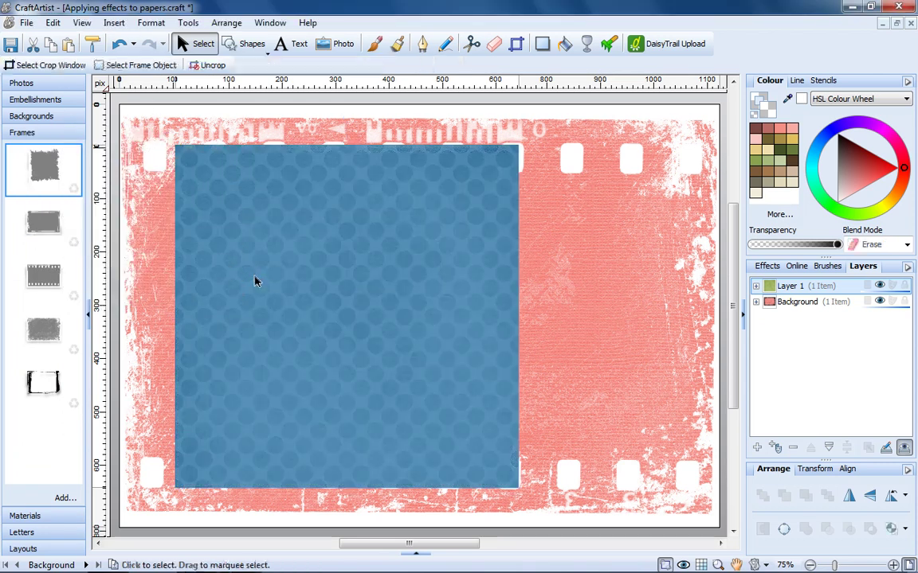
Step: Place an enlarged black grungy frame over the green paper and fill it with the toddler photo
left_click(536, 347)
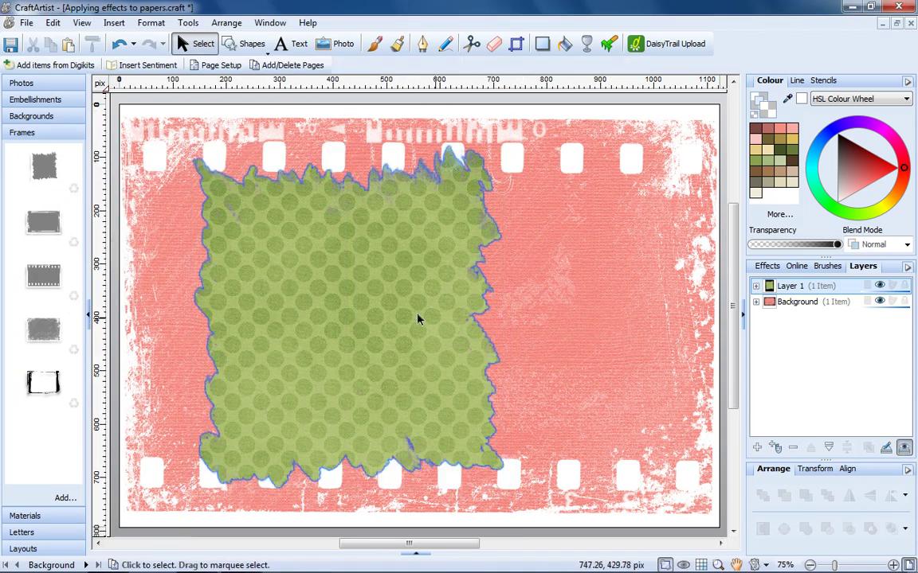
left_click_drag(43, 383, 550, 319)
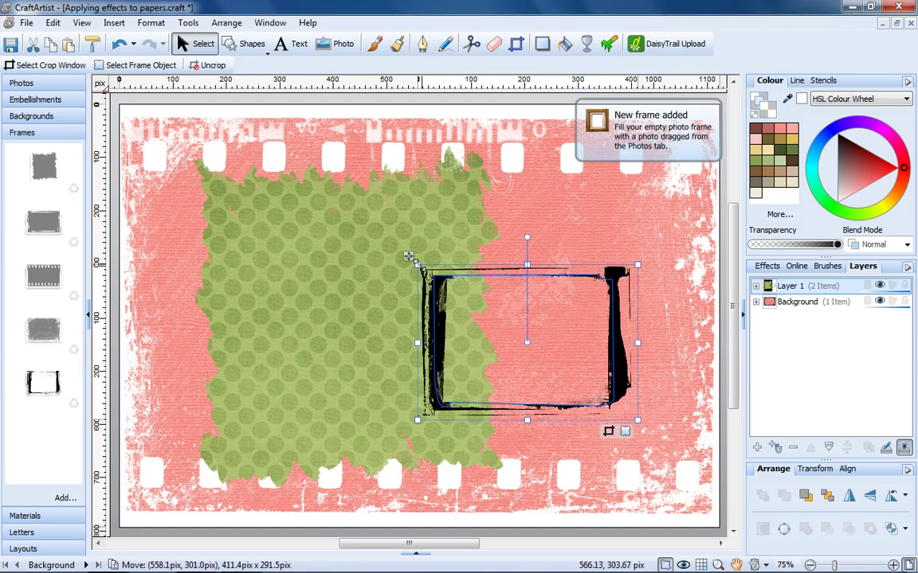
left_click_drag(406, 257, 164, 148)
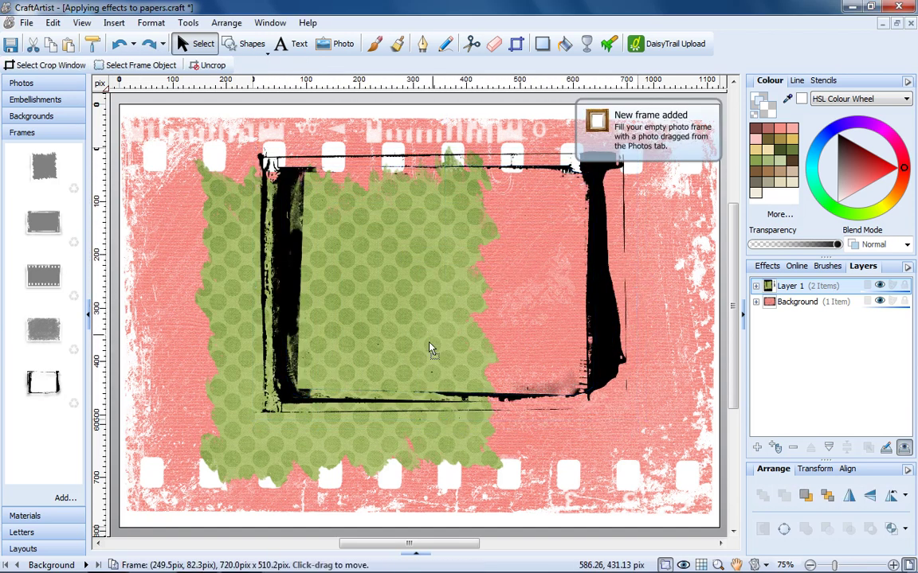
left_click_drag(430, 348, 422, 380)
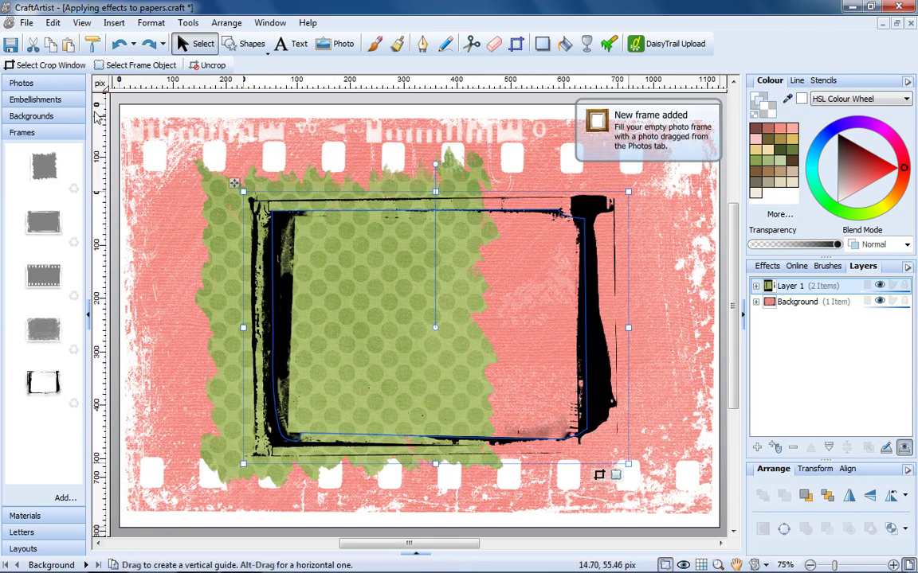
left_click(61, 83)
left_click_drag(44, 119, 388, 310)
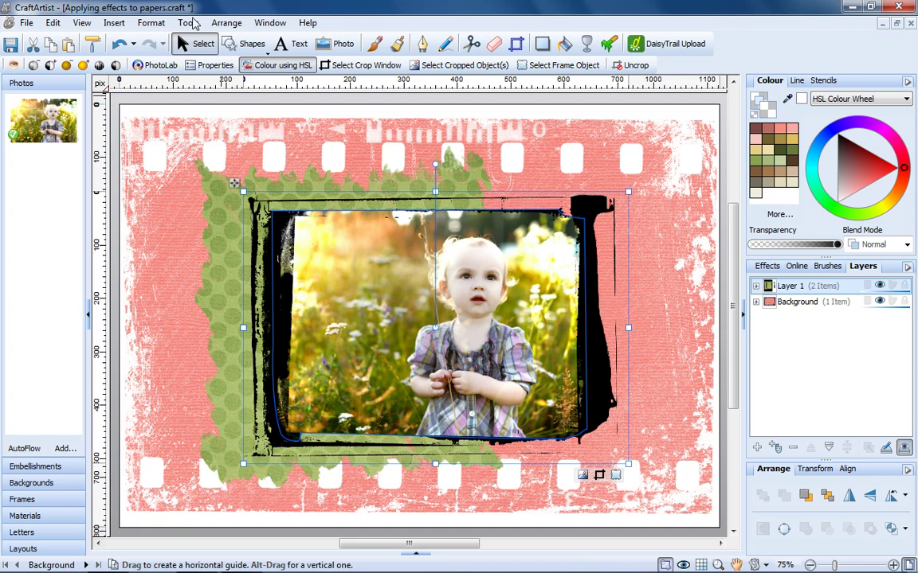
Step: Flatten the framed child photo into a bitmap
left_click(188, 22)
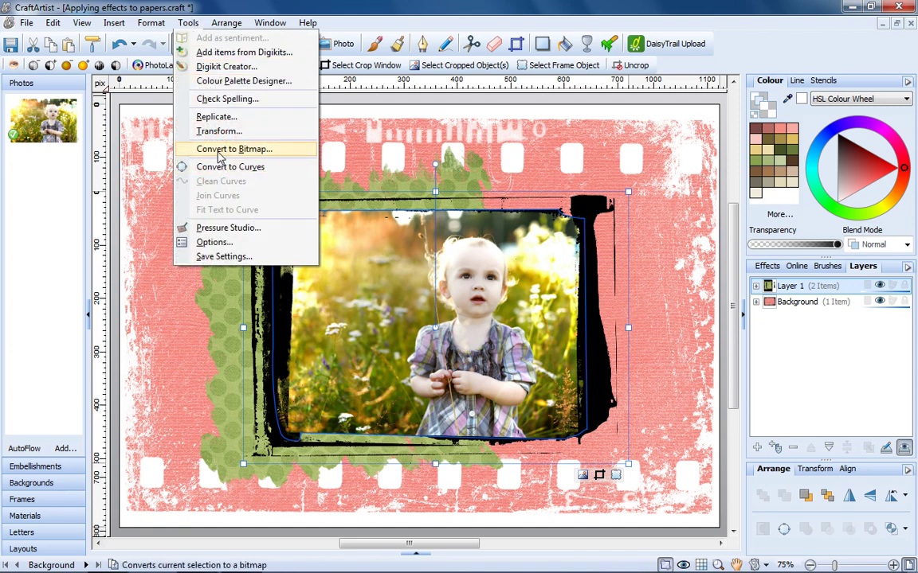
left_click(231, 149)
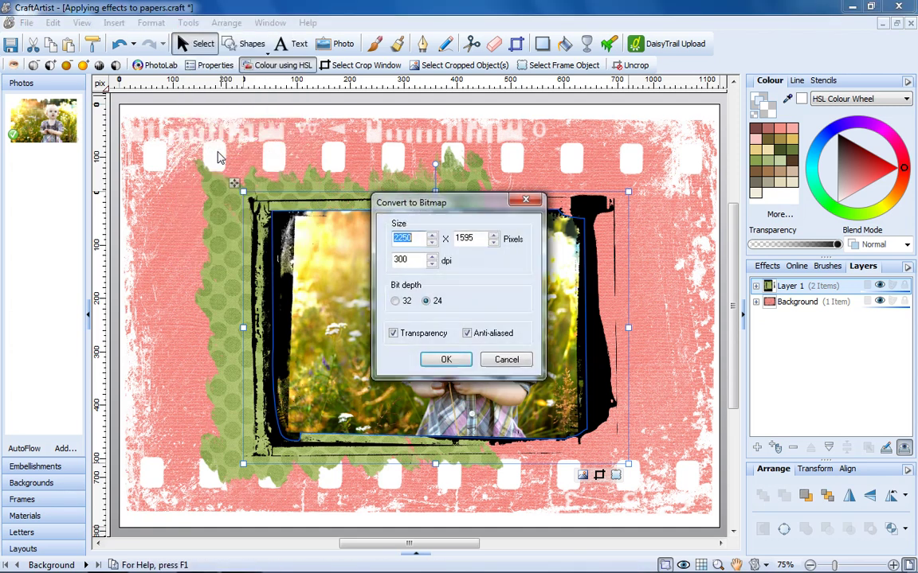
left_click(447, 360)
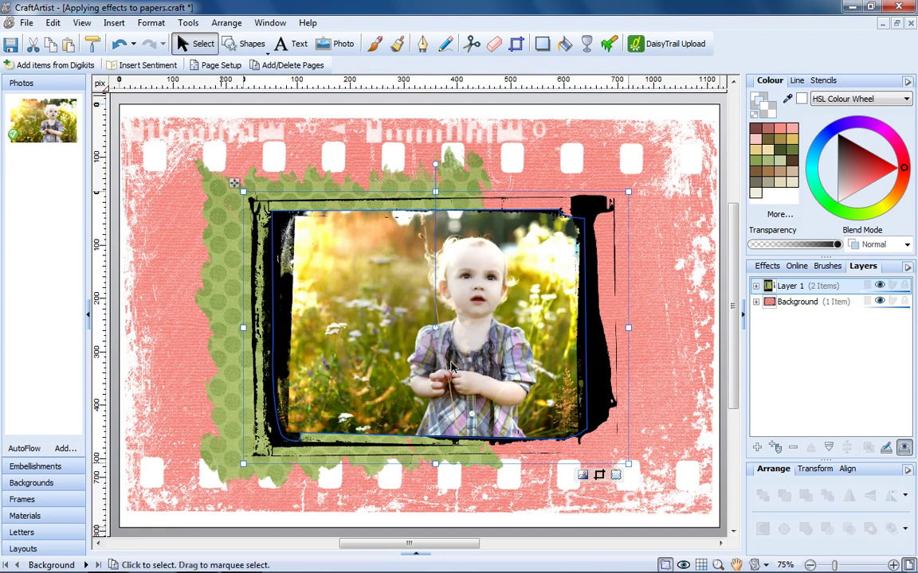
Step: Layer a distressed frame over the photo, flatten it to a bitmap again, and deselect
left_click(47, 507)
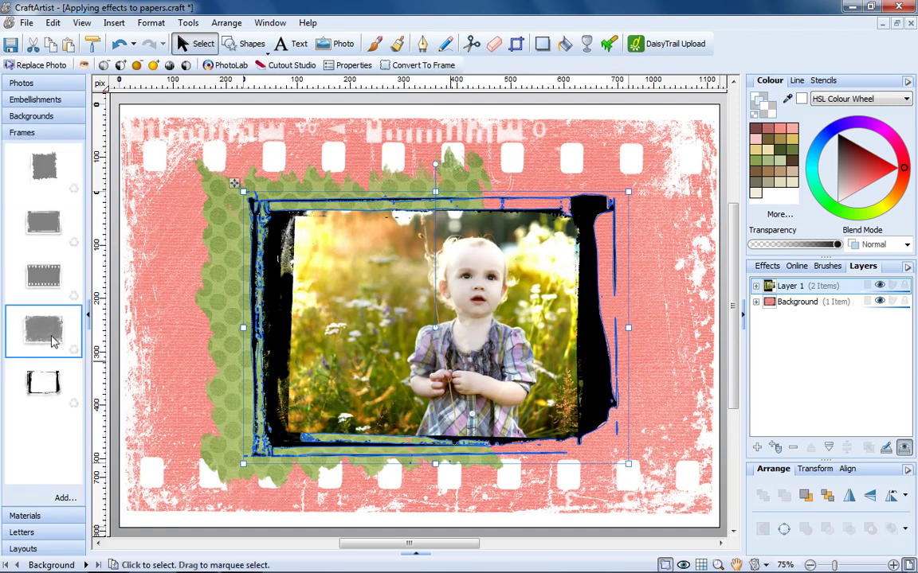
left_click_drag(52, 340, 322, 330)
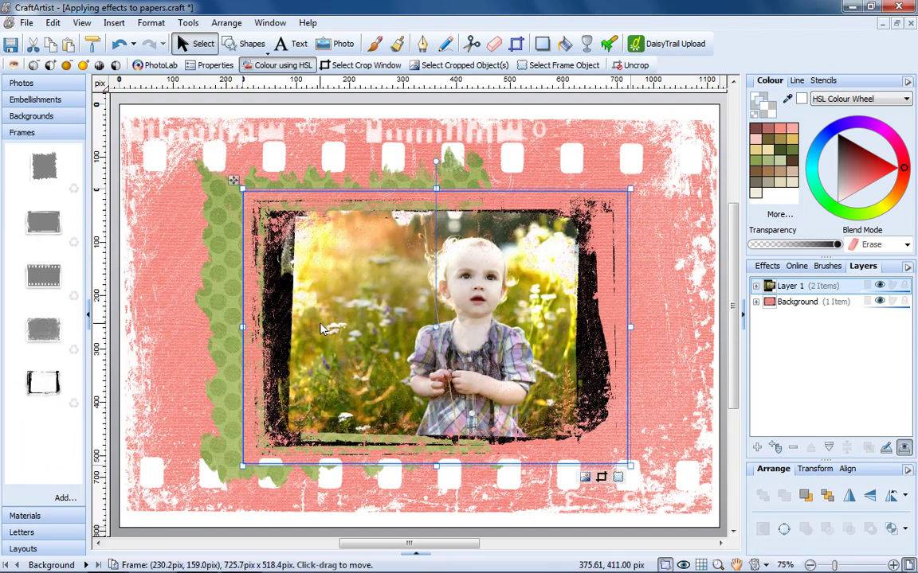
left_click(189, 24)
left_click(213, 151)
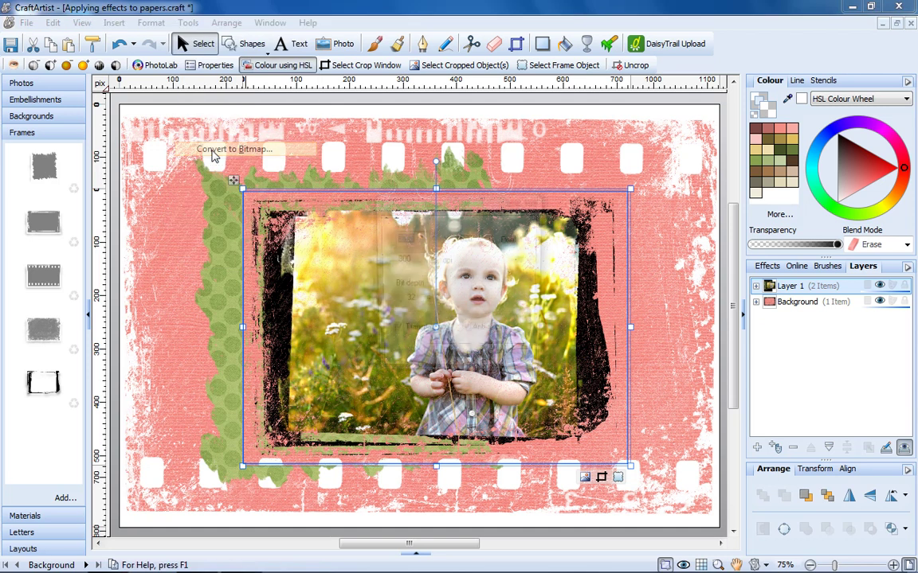
key("Return")
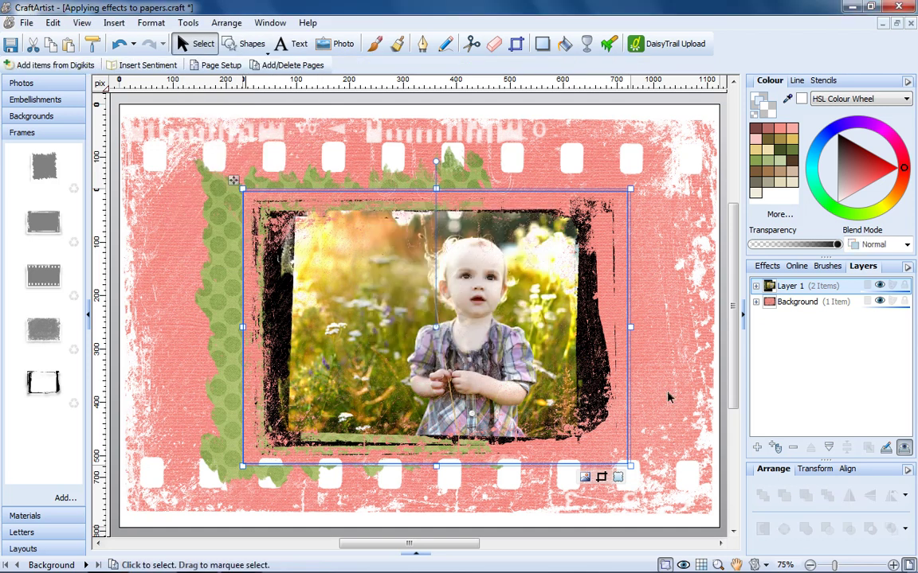
left_click(669, 398)
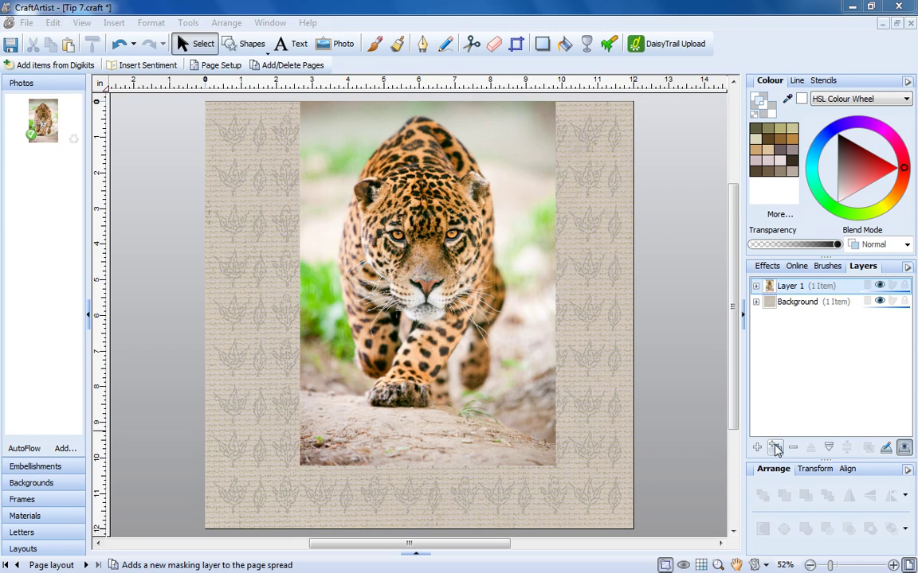
Step: Add a mask layer hiding the jaguar and pick the Natural Media Charcoal 03 paintbrush
left_click(779, 452)
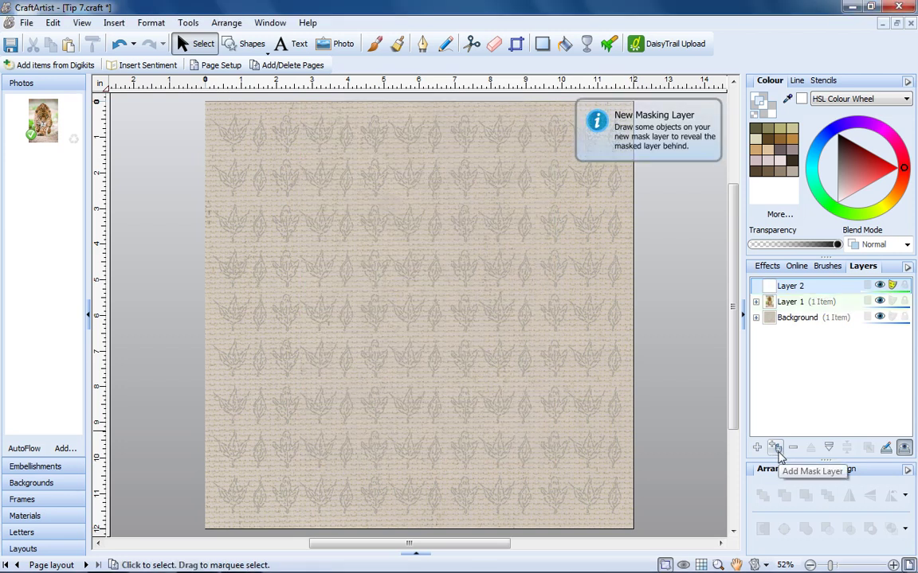
left_click(375, 45)
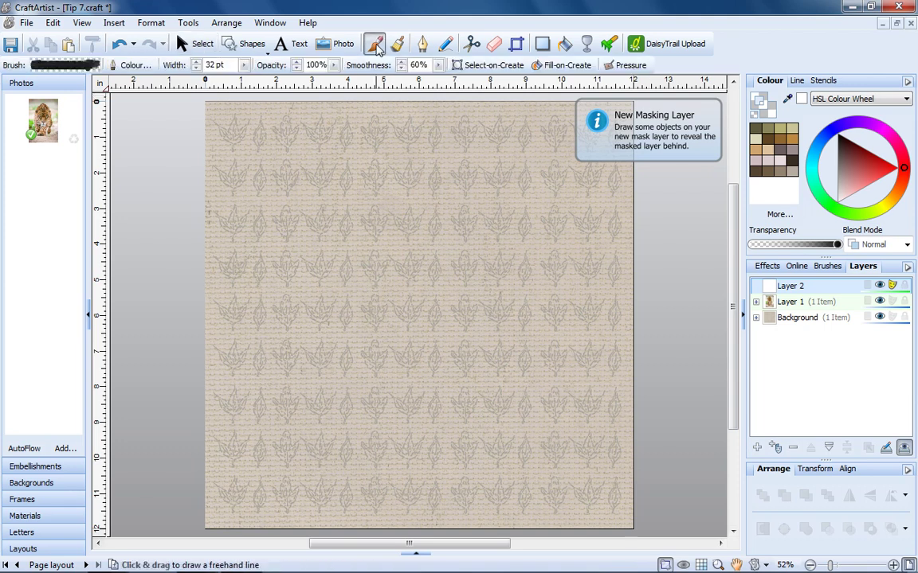
left_click(825, 271)
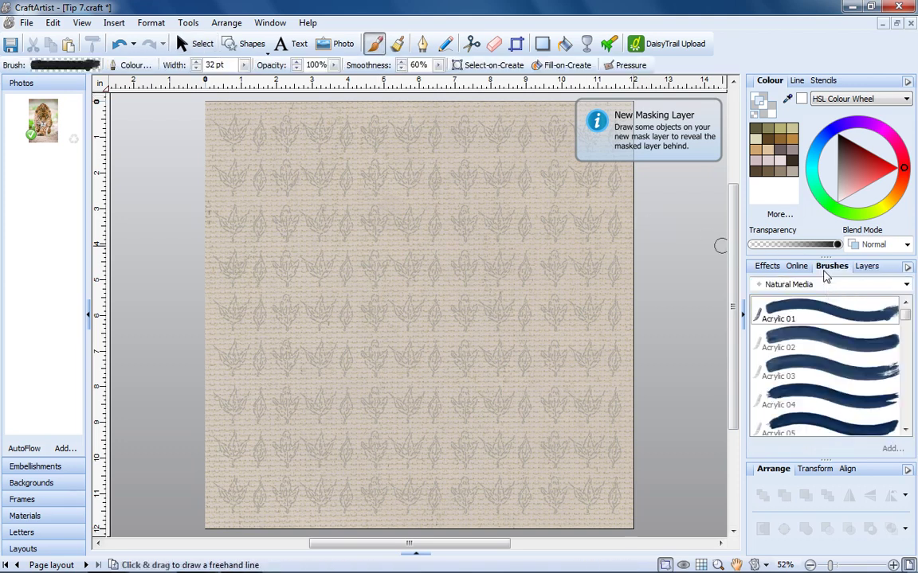
scroll(905, 318, "down", 3)
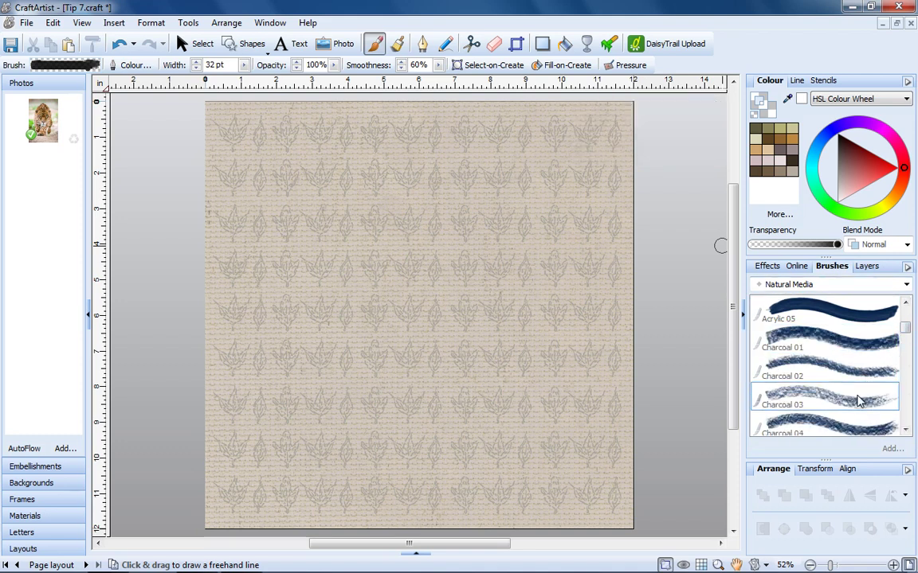
left_click(859, 400)
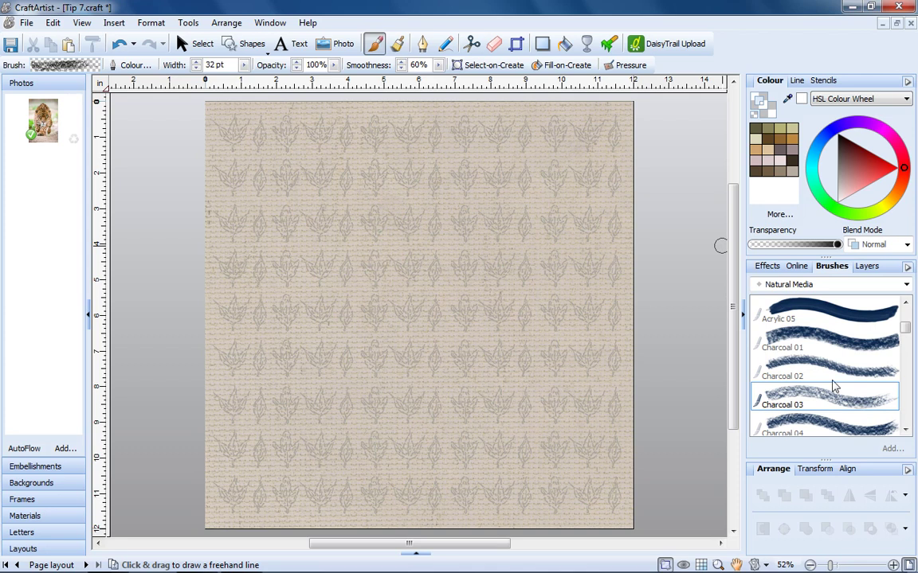
left_click(243, 65)
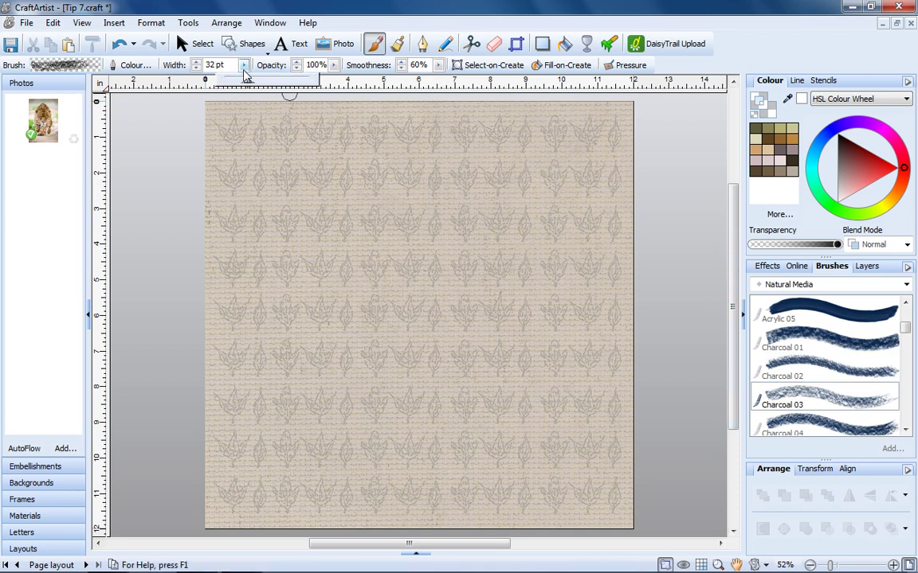
Step: Widen the brush to 52 pt and paint mask strokes revealing the jaguar's head and face
left_click_drag(250, 83, 264, 84)
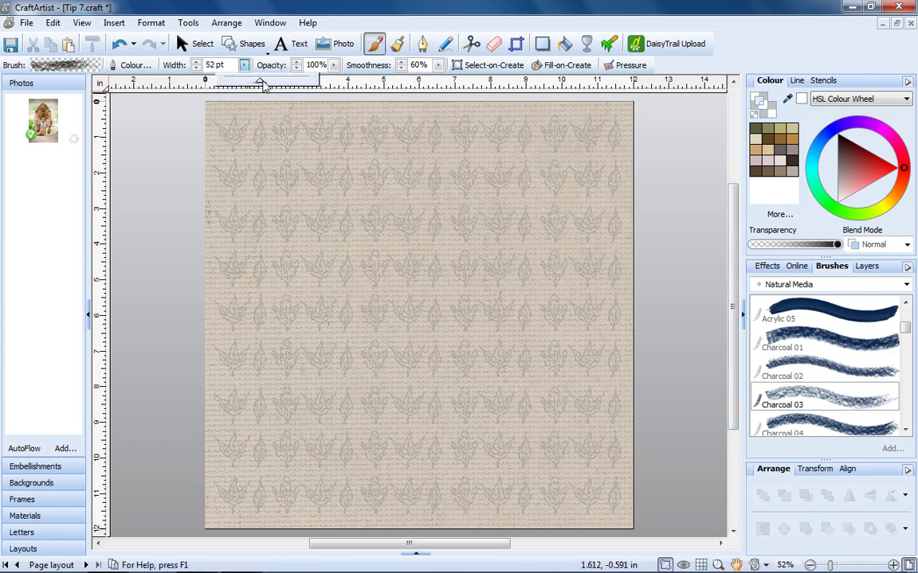
left_click_drag(318, 171, 435, 169)
left_click_drag(323, 197, 446, 199)
left_click_drag(335, 221, 502, 215)
left_click_drag(335, 241, 486, 241)
left_click_drag(344, 263, 529, 266)
mouse_move(335, 293)
left_mouse_down()
mouse_move(497, 290)
mouse_move(502, 305)
left_mouse_up()
left_click_drag(348, 332, 494, 334)
left_click_drag(343, 360, 510, 356)
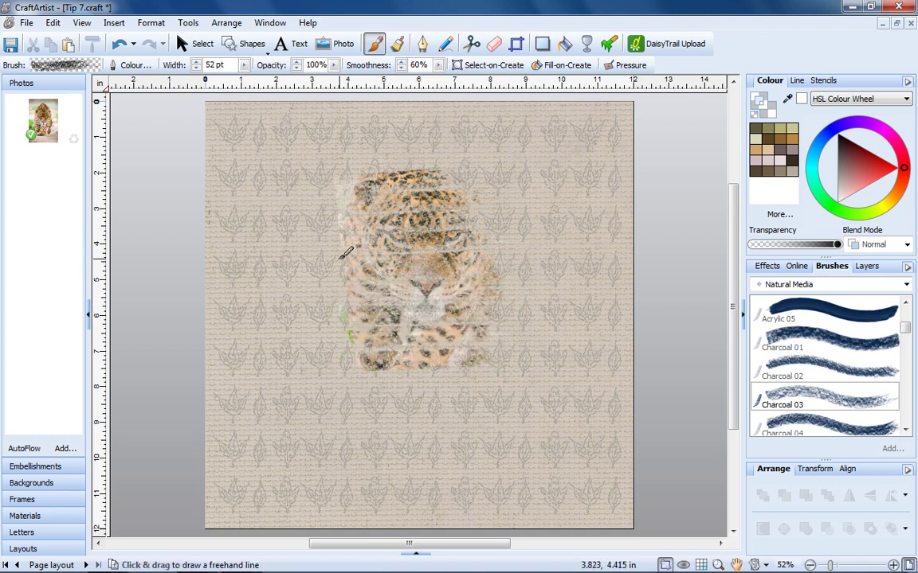
Step: Fill remaining mask gaps over the jaguar's middle, head and front paws
left_click_drag(339, 253, 488, 257)
left_click_drag(338, 231, 486, 225)
left_click_drag(343, 196, 414, 194)
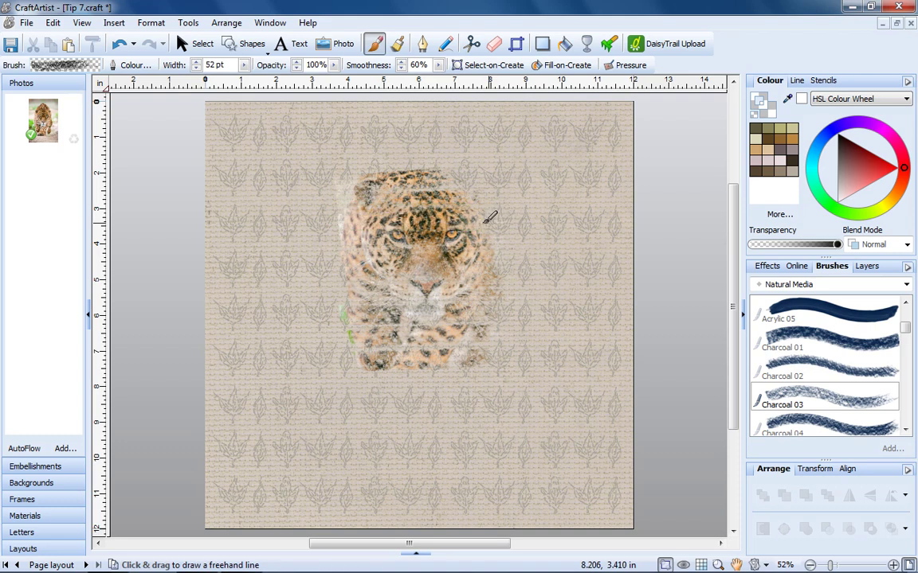
left_click_drag(323, 173, 530, 177)
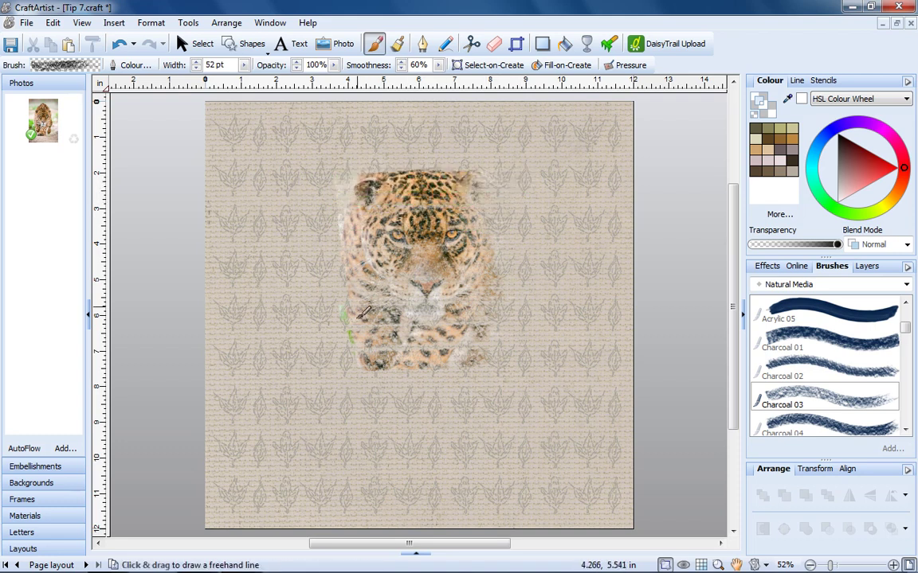
left_click_drag(351, 303, 499, 295)
left_click_drag(351, 328, 436, 322)
left_click_drag(350, 350, 404, 344)
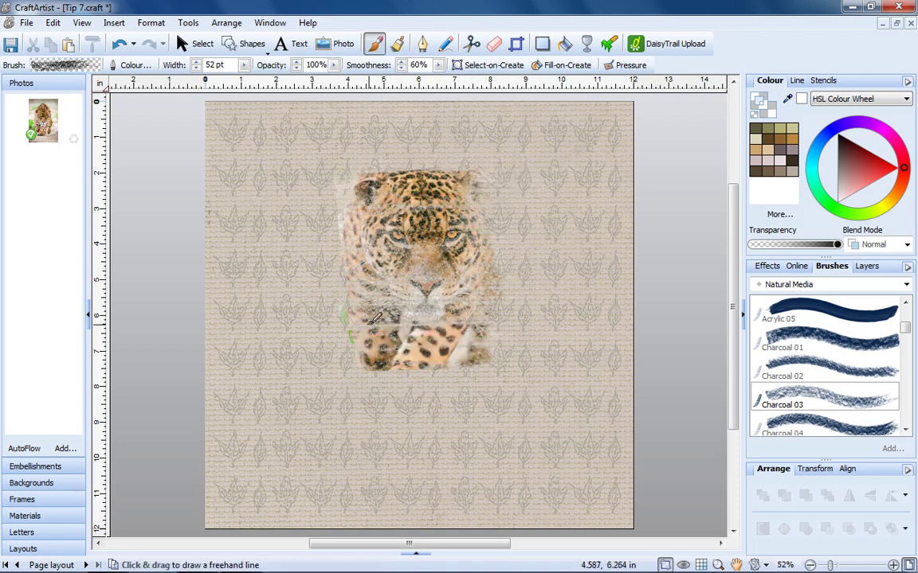
left_click_drag(359, 303, 531, 301)
Step: Zoom in on the revealed jaguar, then fit the whole page in the window
left_click(718, 565)
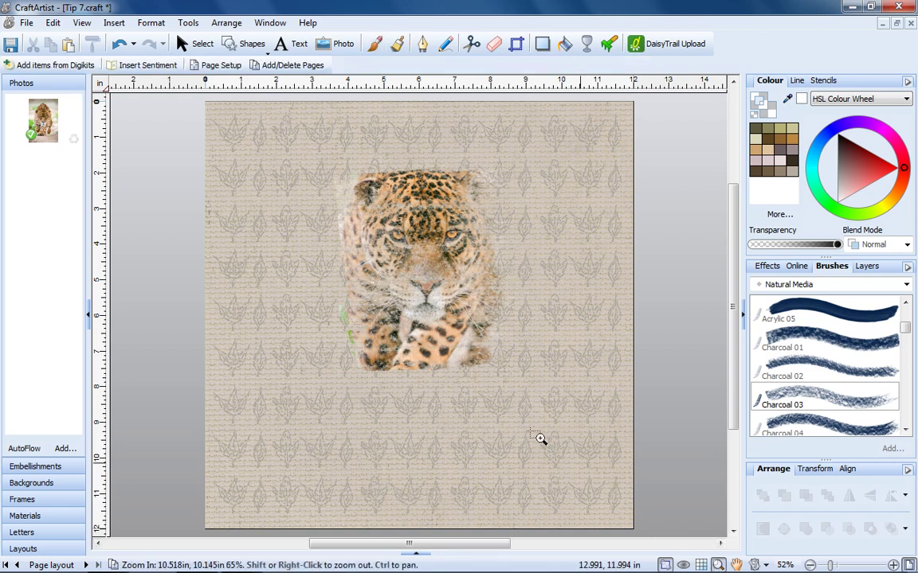
left_click_drag(307, 160, 558, 393)
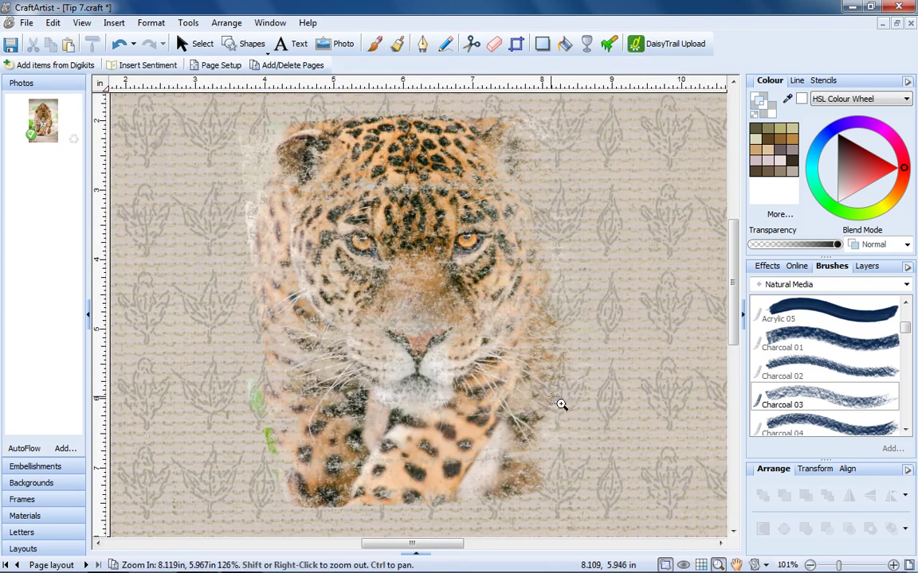
left_click(909, 565)
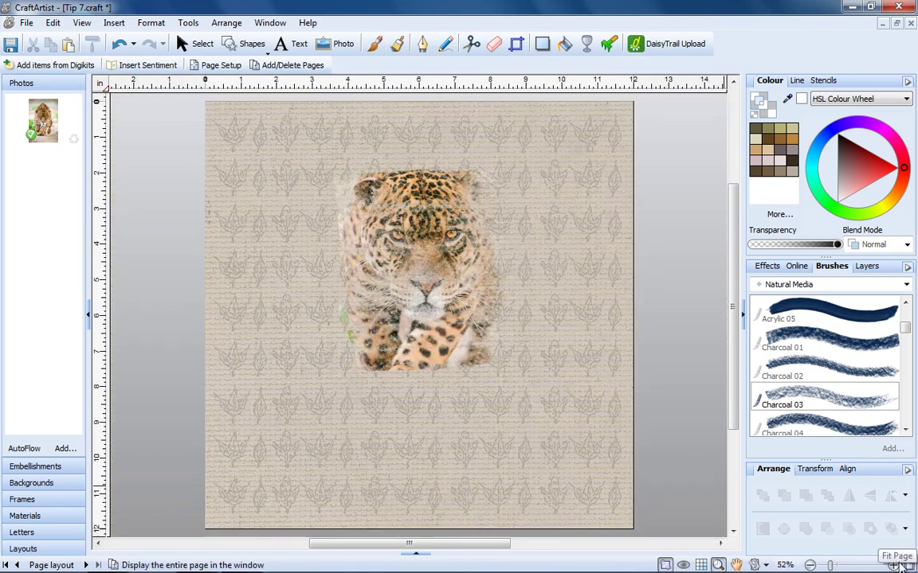
Step: Switch to the Finished page with the Jaguar title and leaf embellishments
left_click(416, 552)
left_click(127, 516)
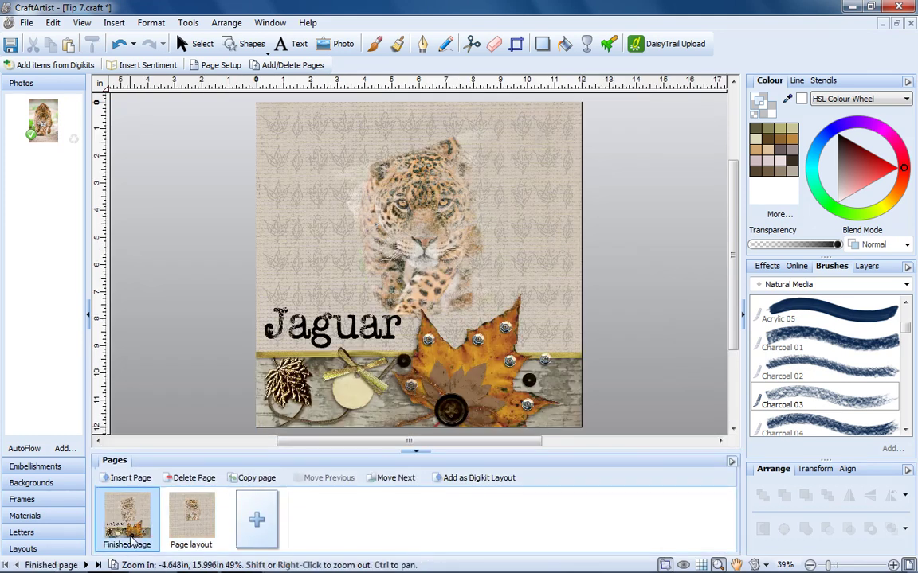
left_click(416, 451)
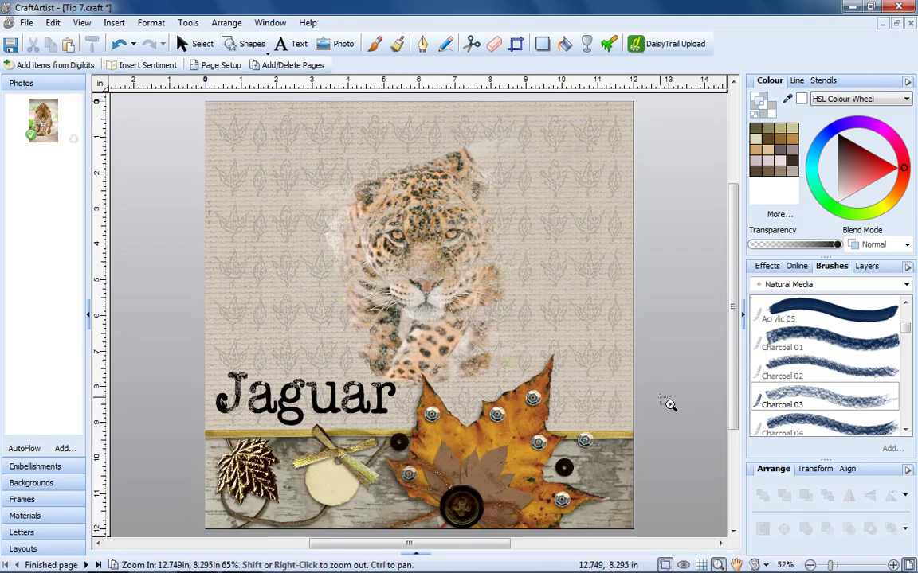